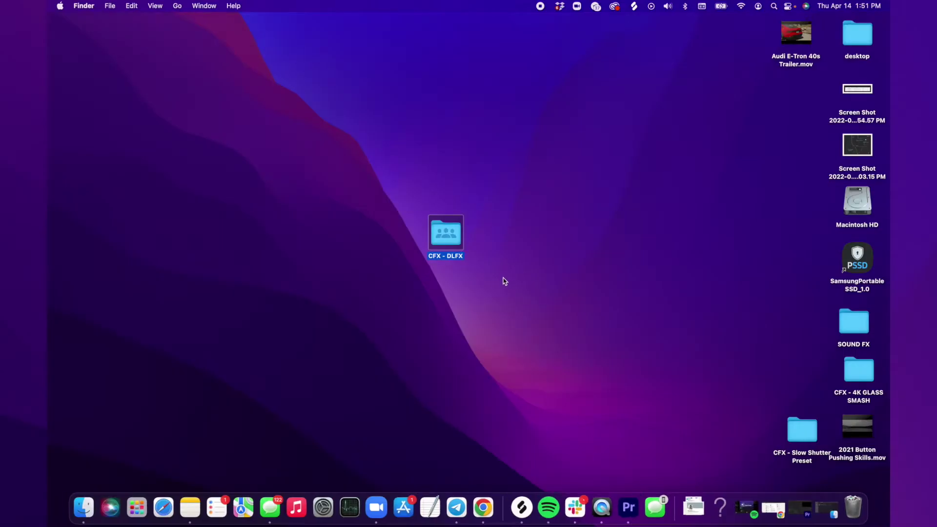
# Browse the CFX - DLFX 4K Version and Digital Lens FX folders, then minimize Finder
pyautogui.click(479, 291)
pyautogui.doubleClick(443, 234)
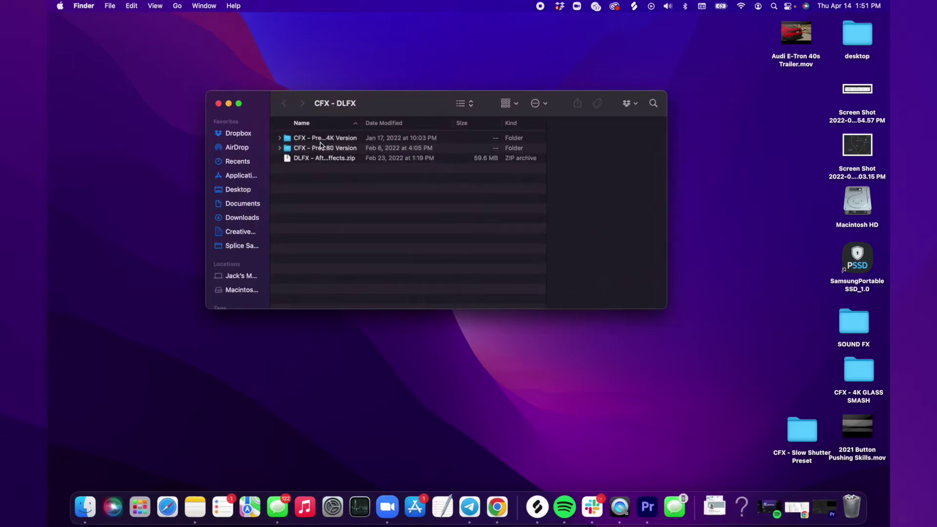
pyautogui.click(280, 139)
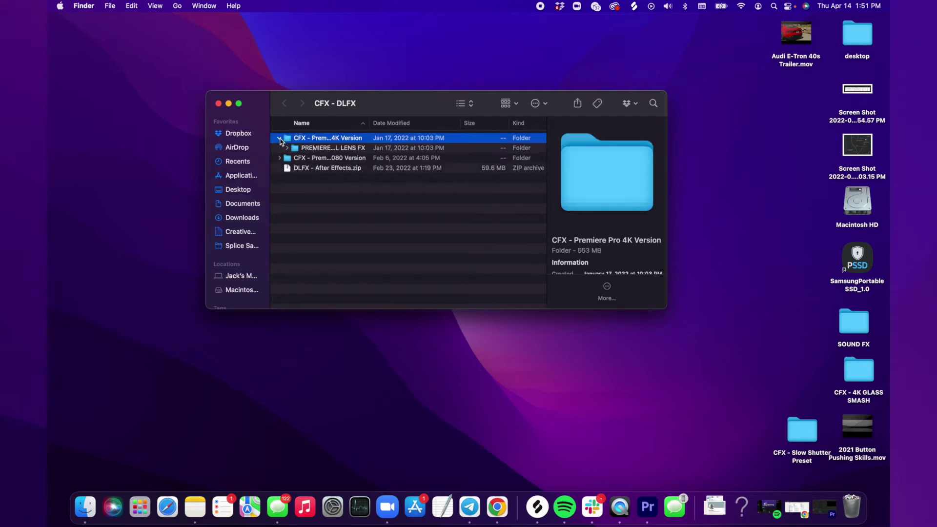
pyautogui.click(287, 149)
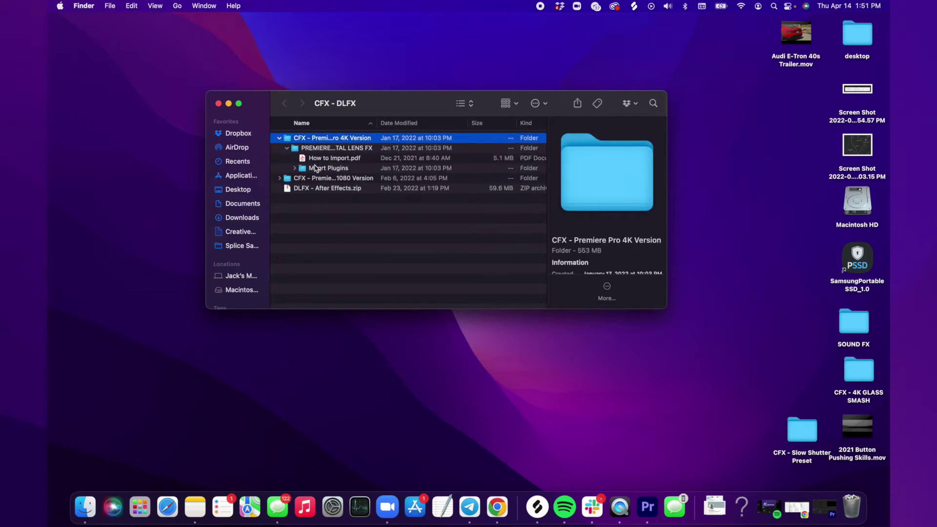
pyautogui.click(280, 139)
pyautogui.click(353, 224)
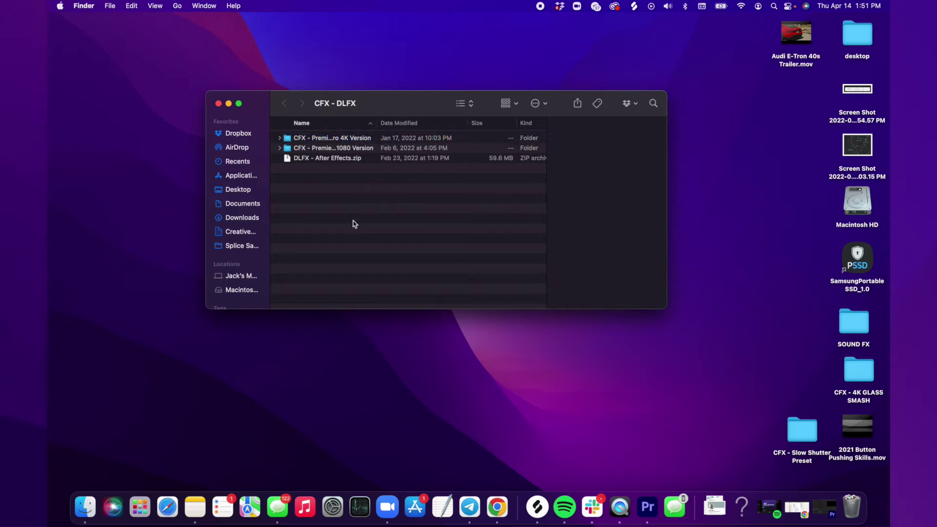
pyautogui.click(229, 106)
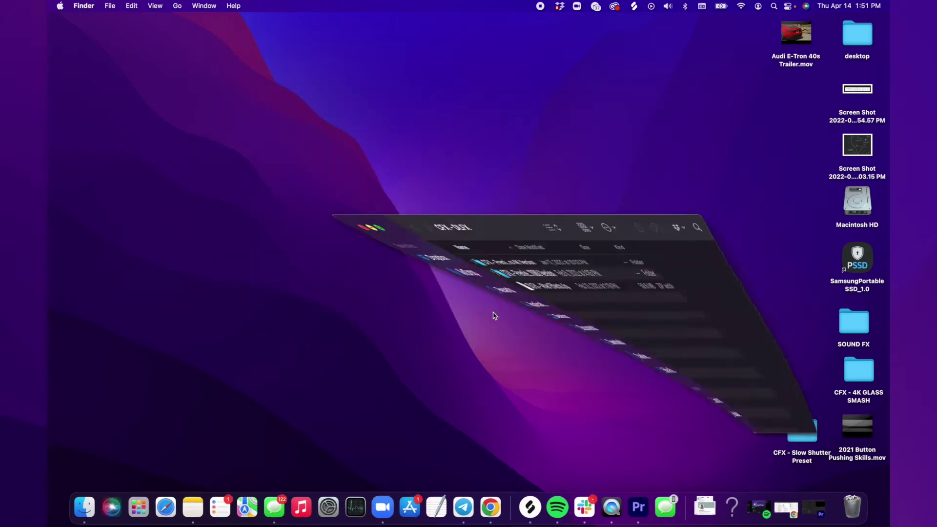
# Open Essential Graphics' Manage Additional Folders list in Premiere Pro and start adding a folder
pyautogui.click(647, 506)
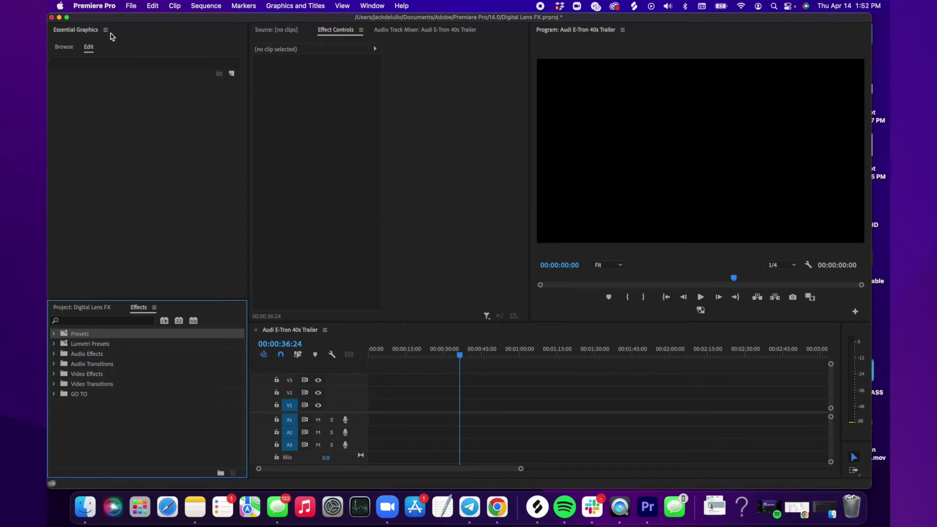
pyautogui.click(105, 30)
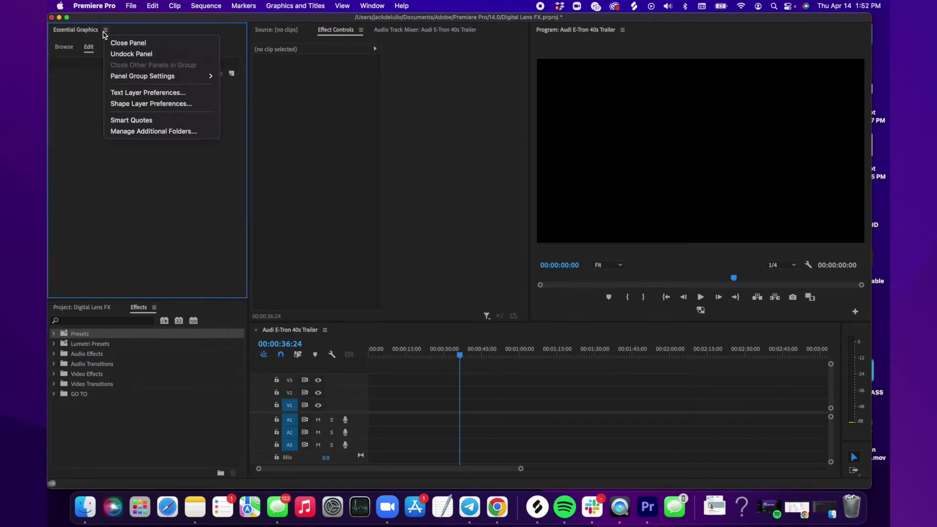
pyautogui.click(155, 132)
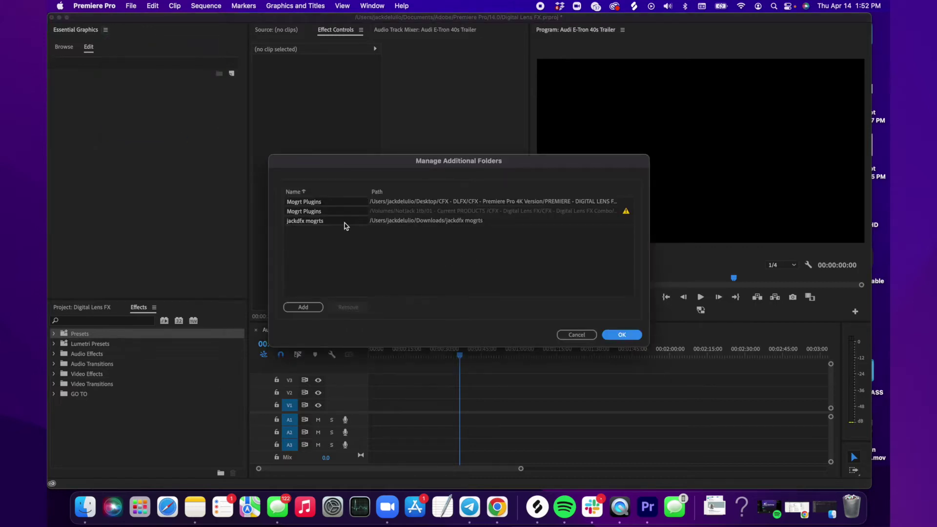
pyautogui.click(297, 309)
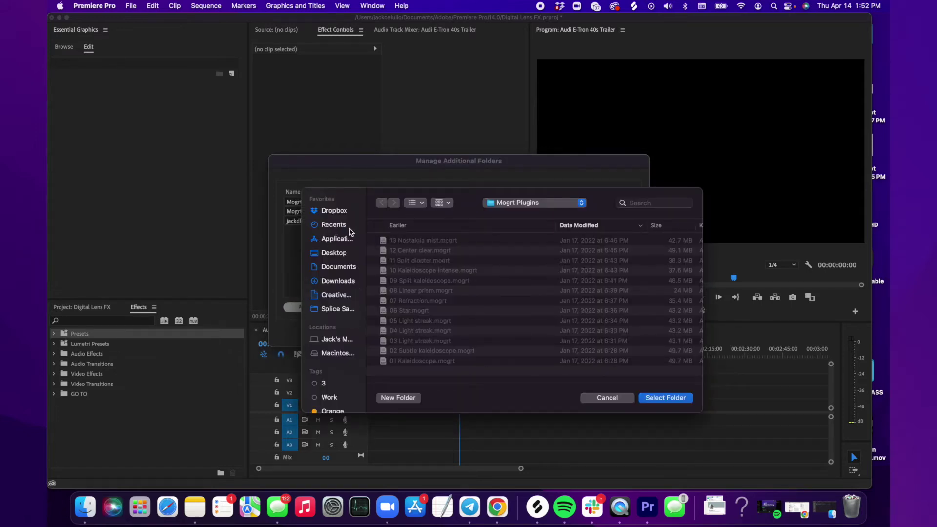
pyautogui.click(333, 254)
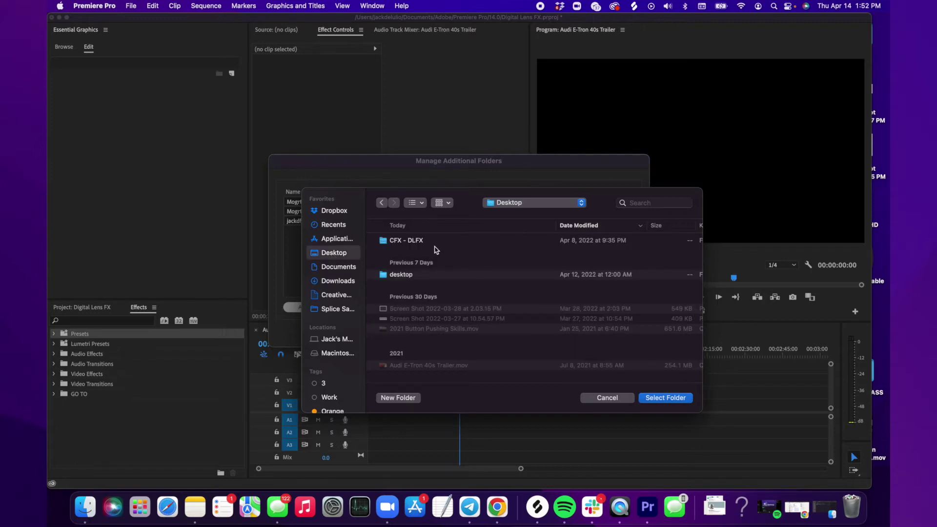
pyautogui.doubleClick(417, 241)
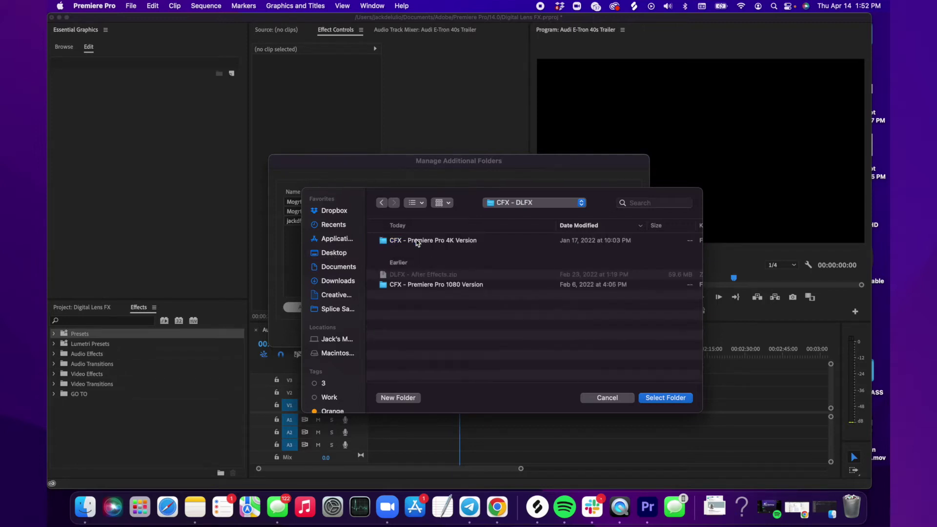
pyautogui.doubleClick(424, 242)
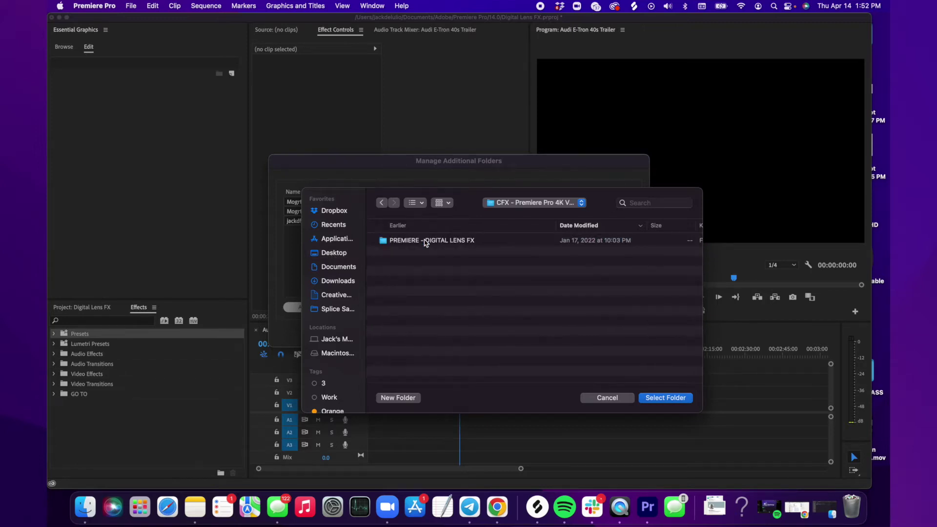
pyautogui.doubleClick(424, 243)
pyautogui.click(424, 242)
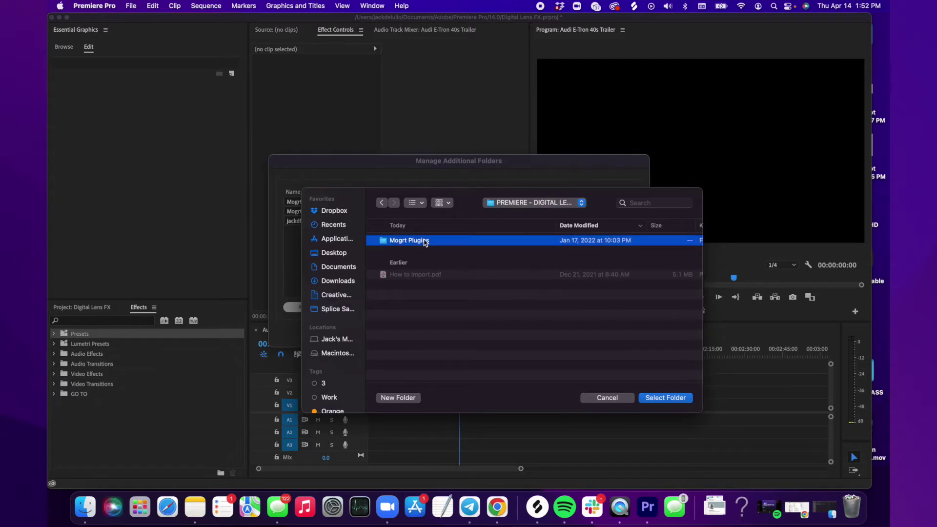
pyautogui.doubleClick(424, 242)
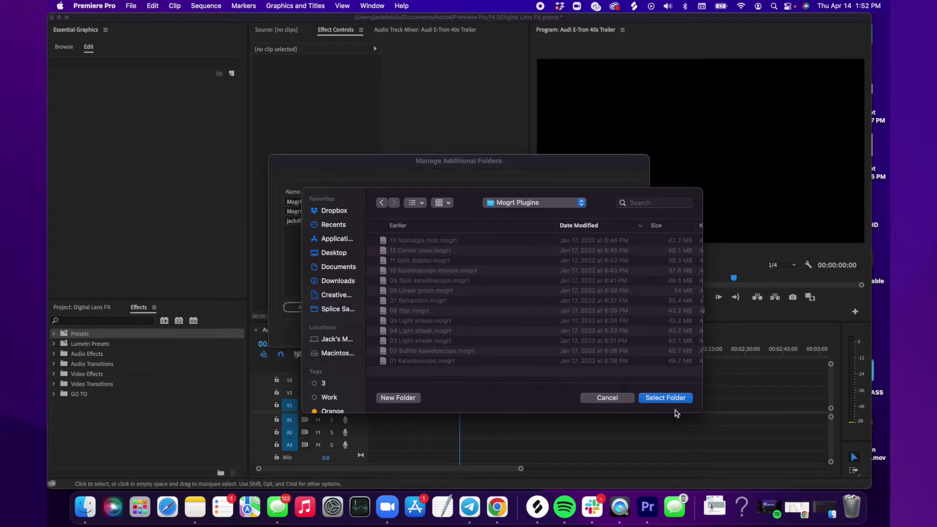
pyautogui.click(665, 398)
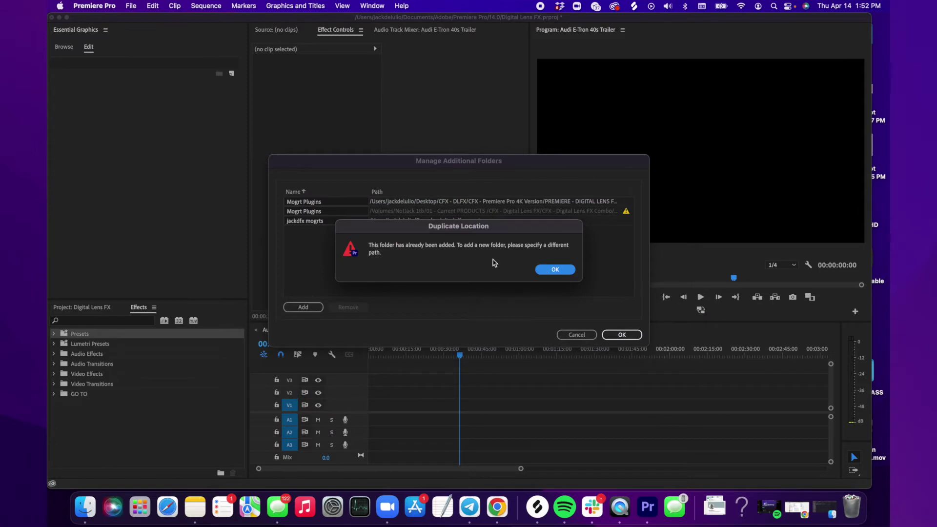
pyautogui.click(555, 271)
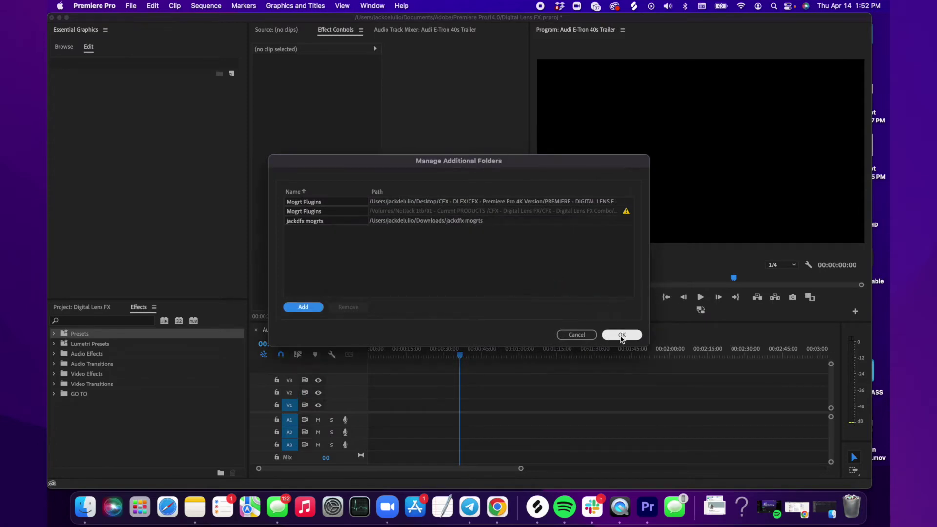
# Confirm the folder list, switch to Browse, and filter templates to Mogrt Plugins
pyautogui.click(618, 334)
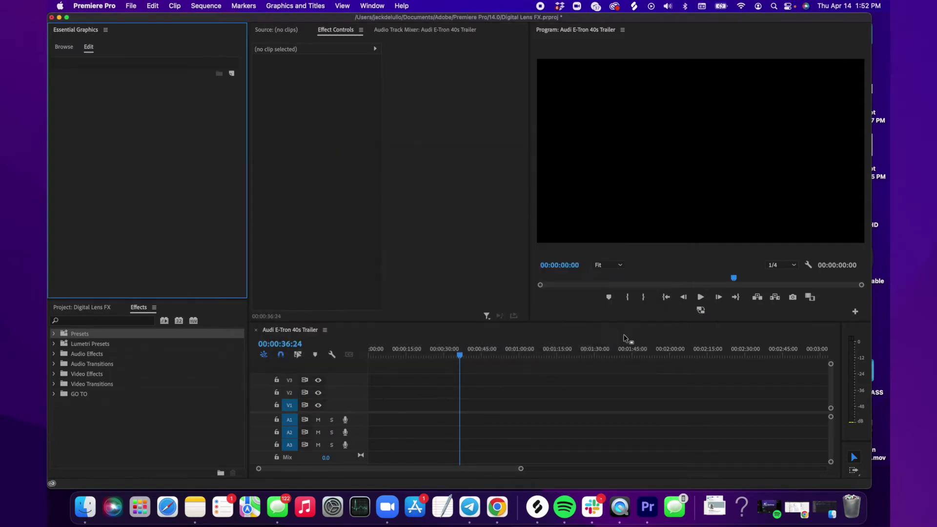
pyautogui.click(65, 49)
pyautogui.scroll(-1, 124, 199)
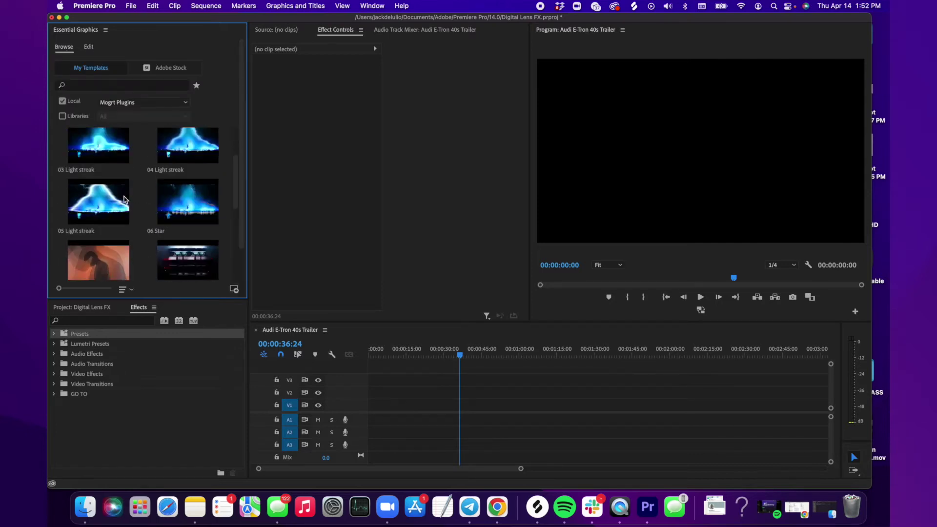
pyautogui.scroll(2, 124, 190)
pyautogui.scroll(-2, 122, 185)
pyautogui.scroll(2, 122, 182)
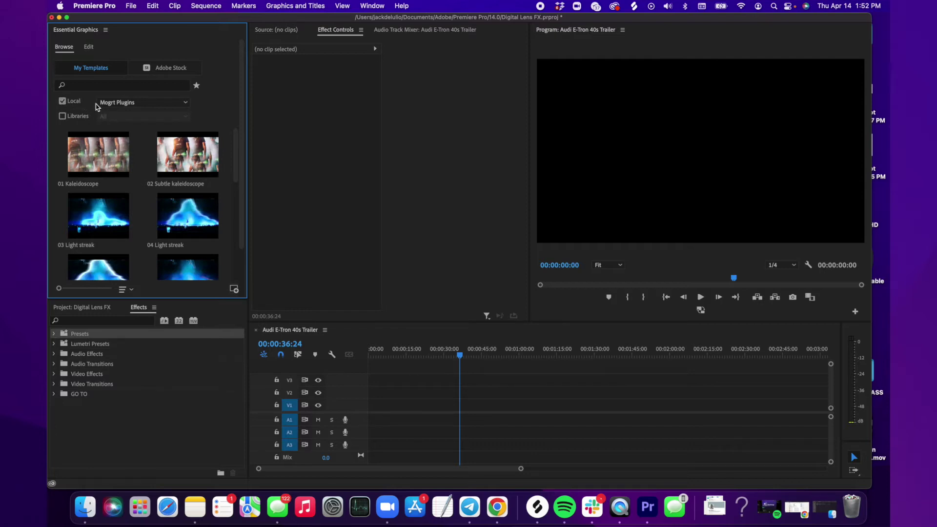
pyautogui.click(122, 105)
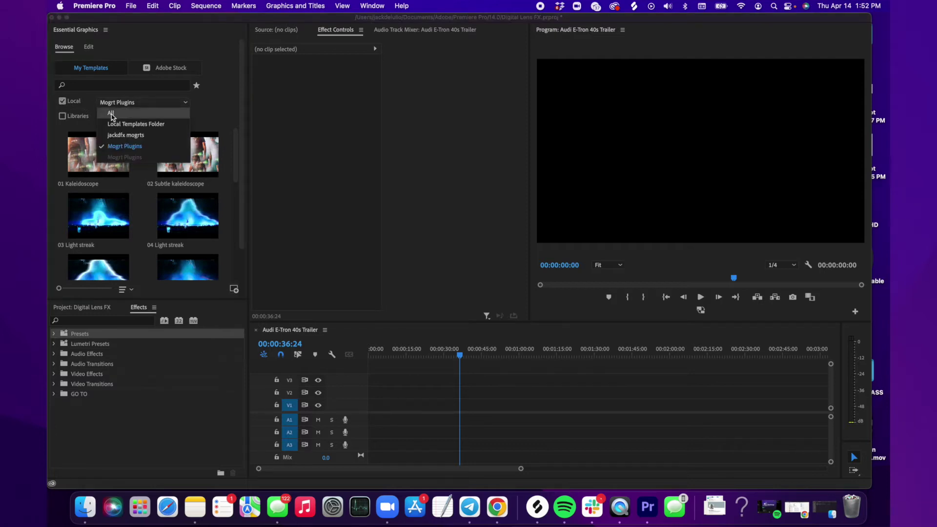
pyautogui.click(111, 115)
pyautogui.click(116, 102)
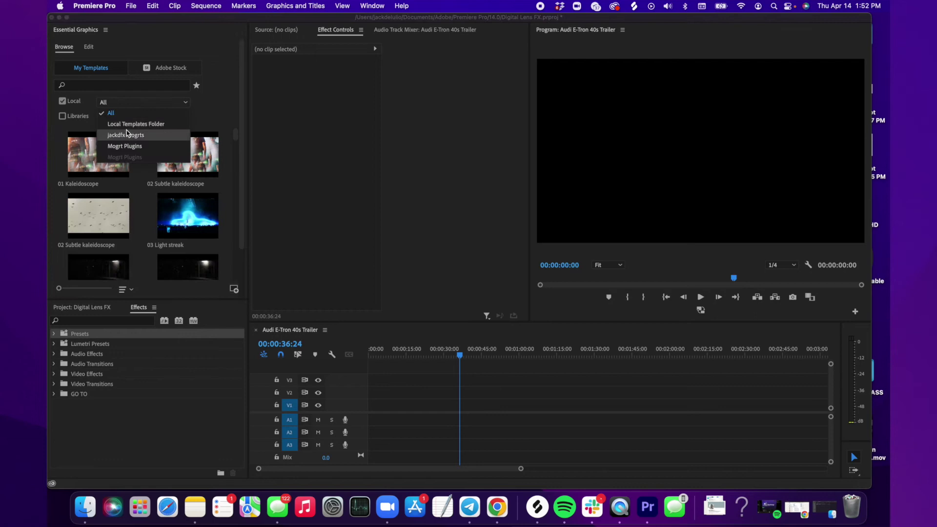
pyautogui.click(125, 146)
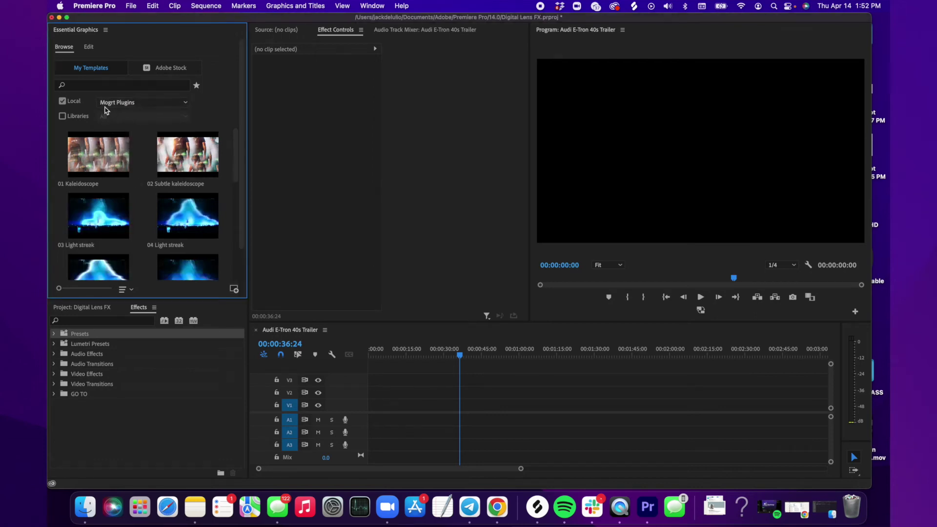
pyautogui.moveTo(137, 185)
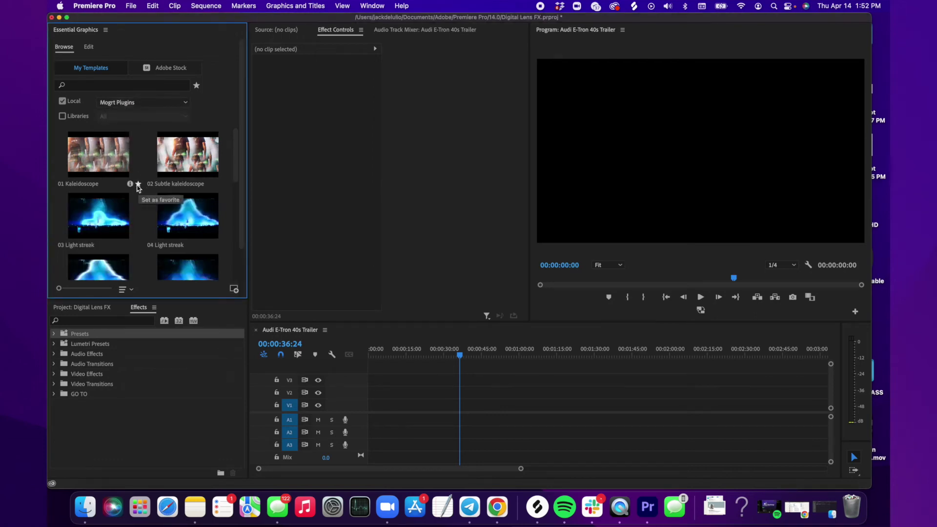
pyautogui.scroll(-3, 124, 186)
pyautogui.scroll(-3, 114, 183)
pyautogui.scroll(-2, 102, 182)
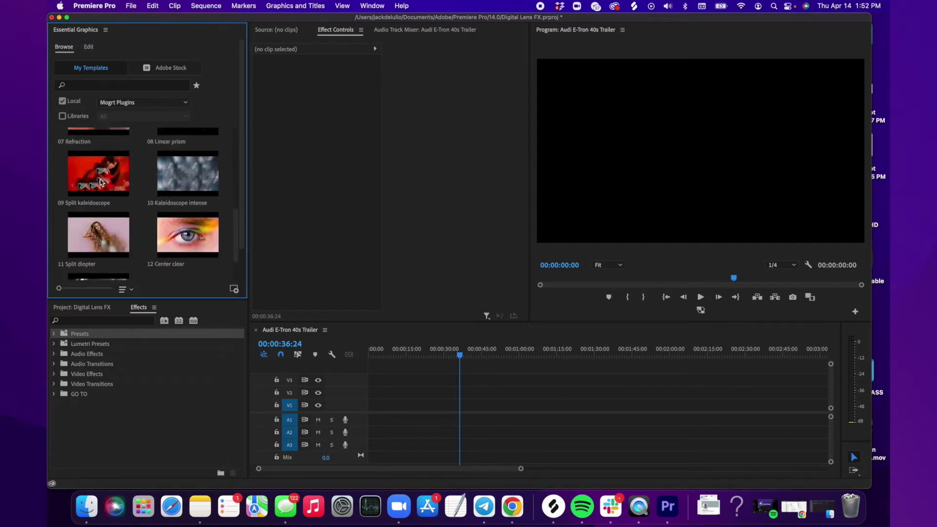
pyautogui.scroll(-1, 100, 183)
pyautogui.scroll(3, 100, 183)
pyautogui.scroll(1, 100, 182)
pyautogui.scroll(1, 100, 183)
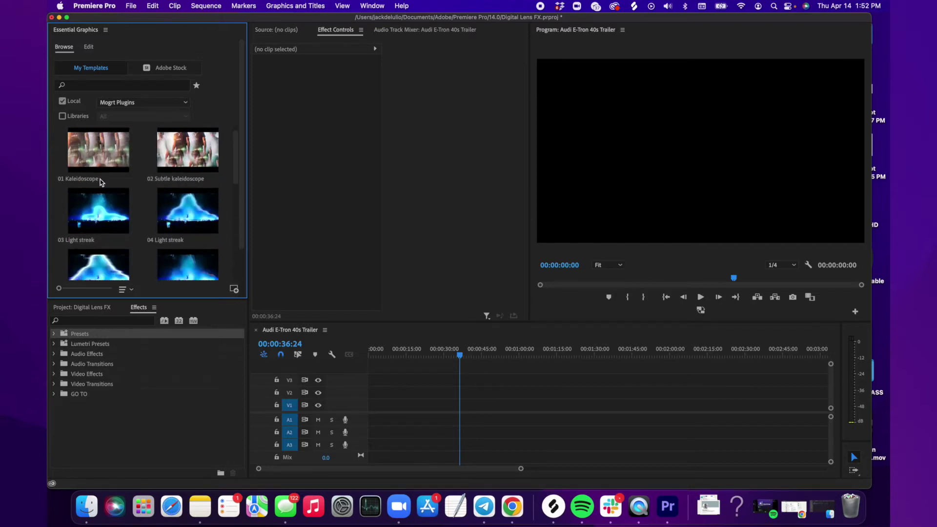
# Place 03 Light streak on V1, park the playhead at 00:00:24:00, open Light Streak.png options
pyautogui.moveTo(99, 213)
pyautogui.moveTo(74, 216); pyautogui.dragTo(392, 405)
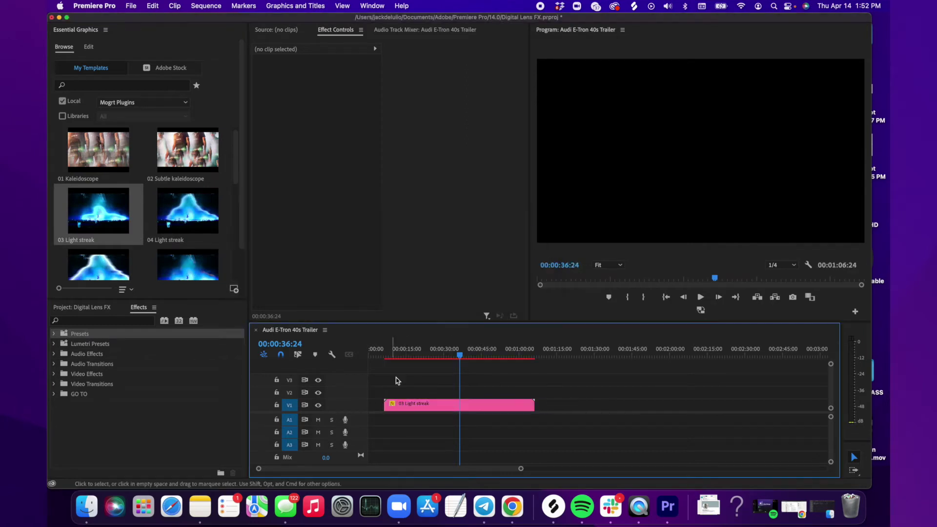
pyautogui.moveTo(410, 351); pyautogui.dragTo(428, 350)
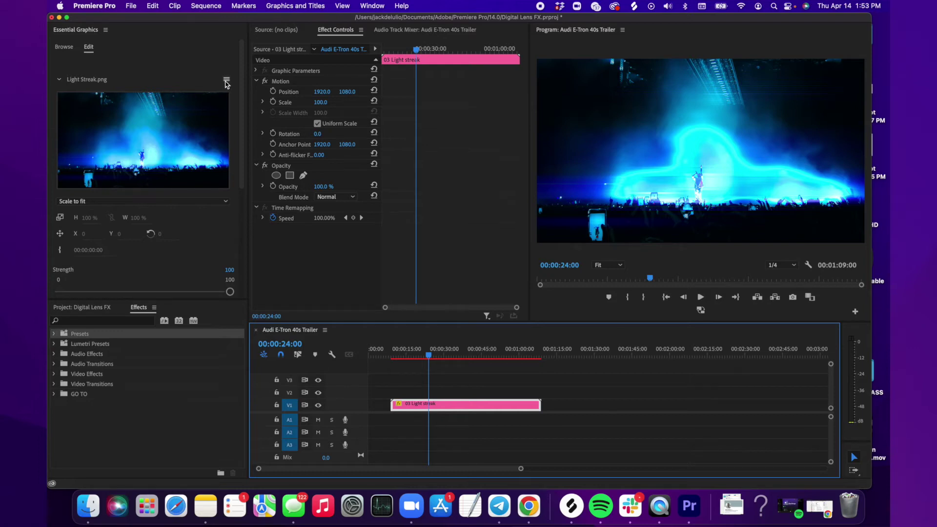
pyautogui.click(226, 79)
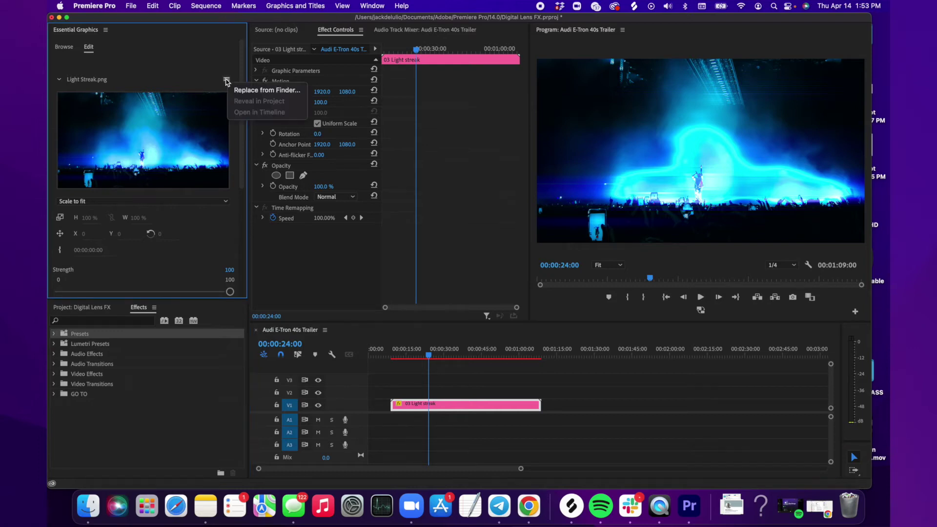
# Swap the Light Streak.png placeholder for Audi E-Tron 40s Trailer.mov from the Desktop
pyautogui.click(246, 95)
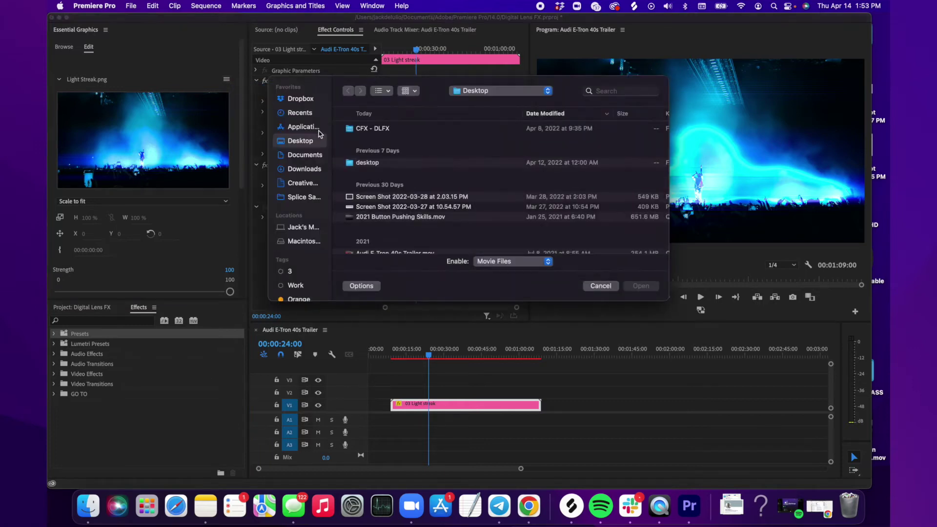
pyautogui.scroll(-2, 384, 190)
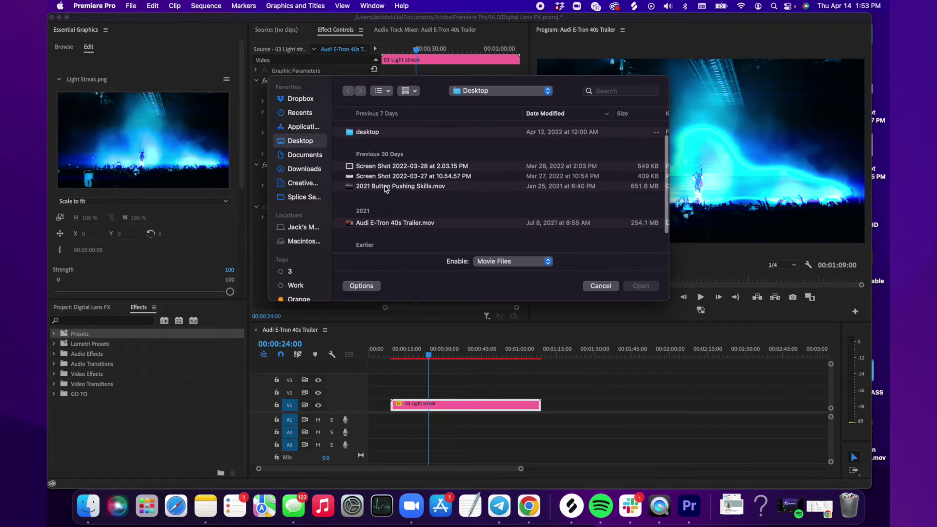
pyautogui.click(388, 223)
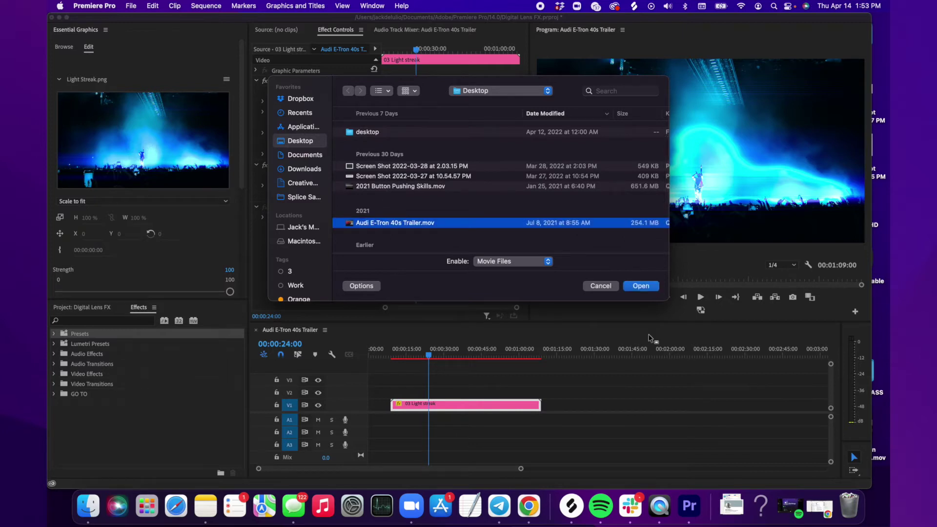
pyautogui.click(638, 285)
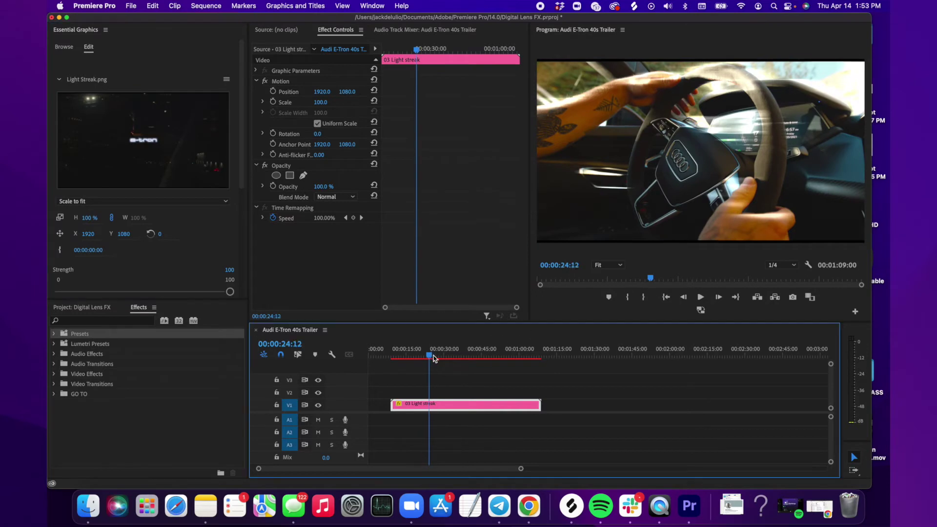
# Scrub back to the Audi badge close-up and play, stopping near 00:00:21:48
pyautogui.moveTo(428, 354); pyautogui.dragTo(442, 355)
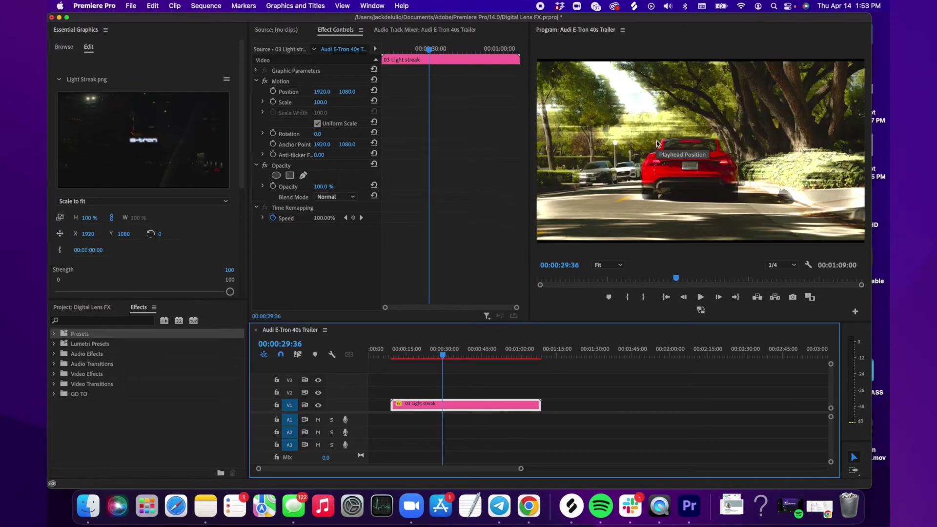
pyautogui.moveTo(442, 354); pyautogui.dragTo(419, 355)
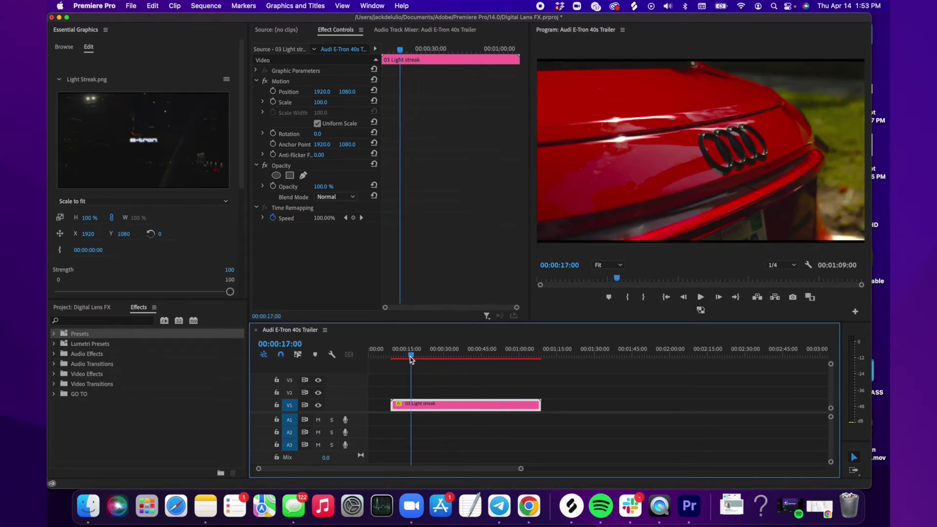
pyautogui.press('space')
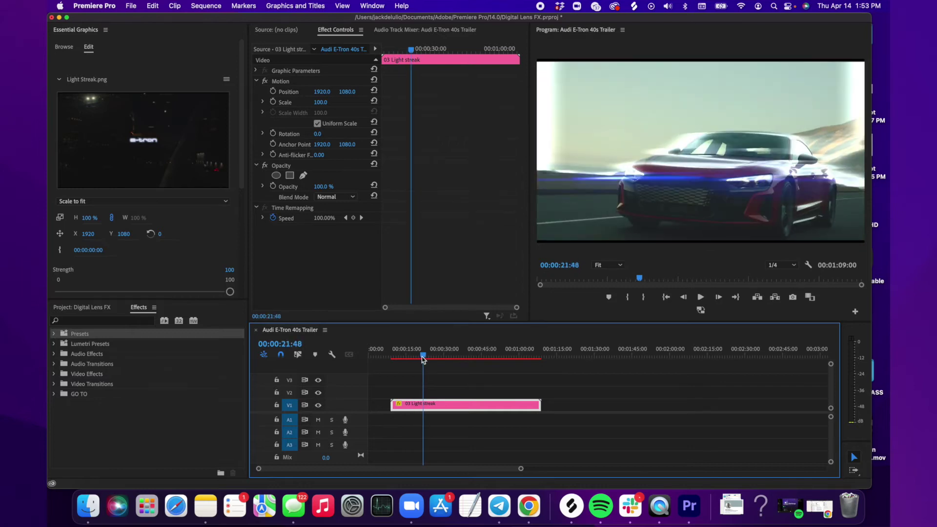
pyautogui.scroll(-5, 102, 253)
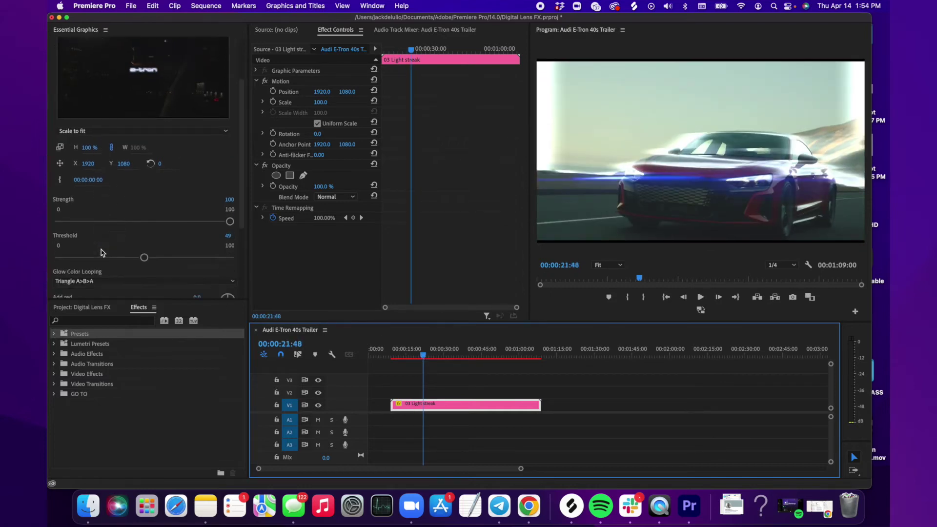
pyautogui.scroll(-2, 101, 253)
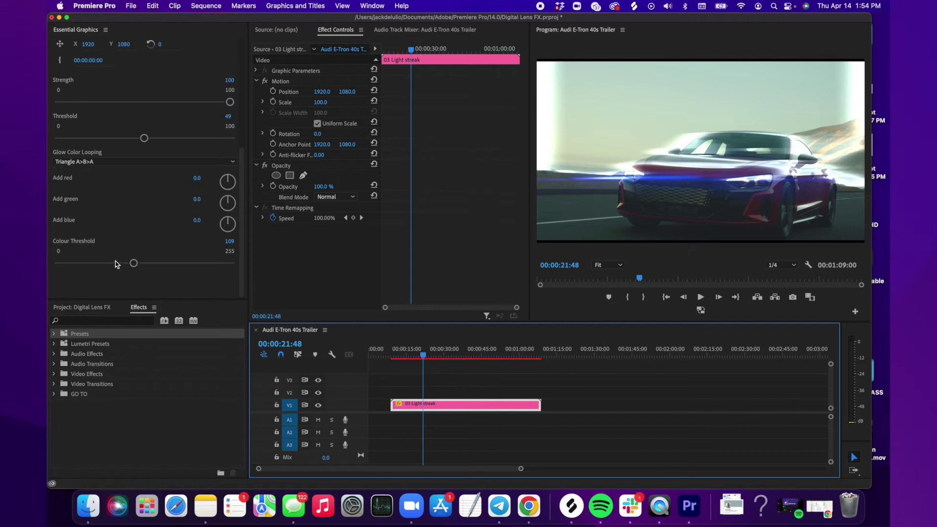
# Raise Colour Threshold from 107 to 114, trying and undoing an Add red change
pyautogui.click(130, 266)
pyautogui.moveTo(130, 266); pyautogui.dragTo(135, 263)
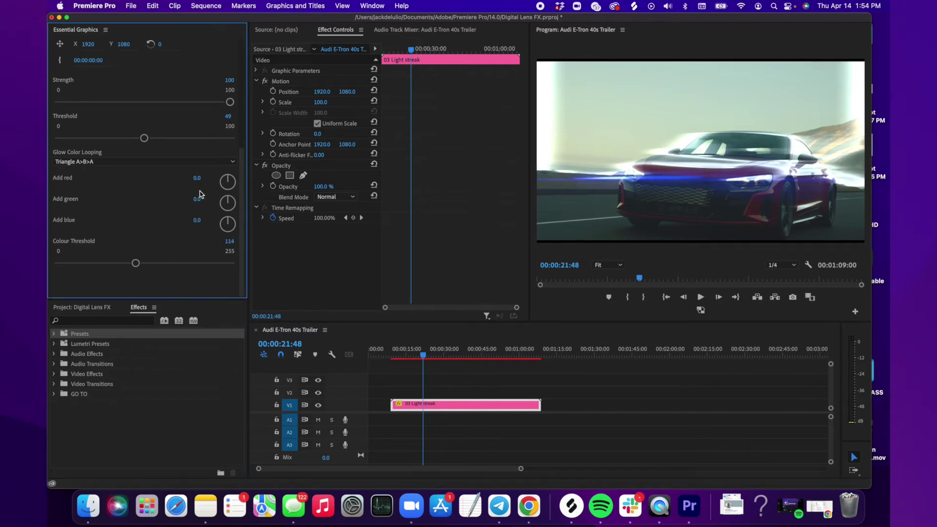
pyautogui.moveTo(197, 180); pyautogui.dragTo(171, 180)
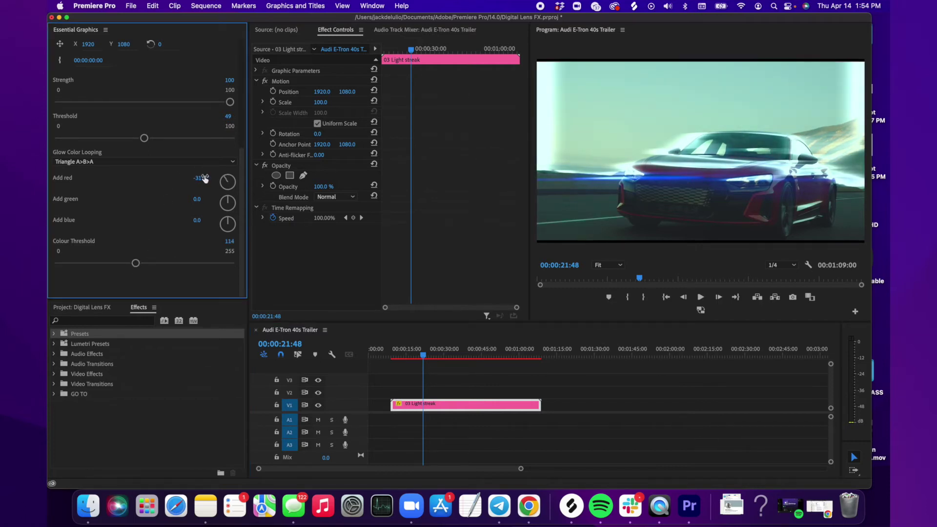
pyautogui.press('cmd+z')
# Keep Triangle A>B>A as the glow looping and return to browsing templates
pyautogui.click(161, 162)
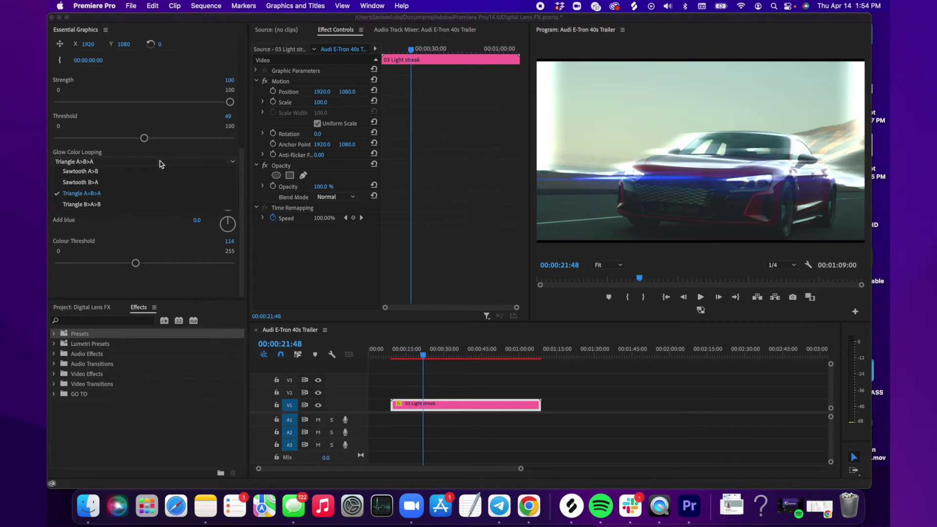
pyautogui.click(148, 192)
pyautogui.scroll(5, 151, 173)
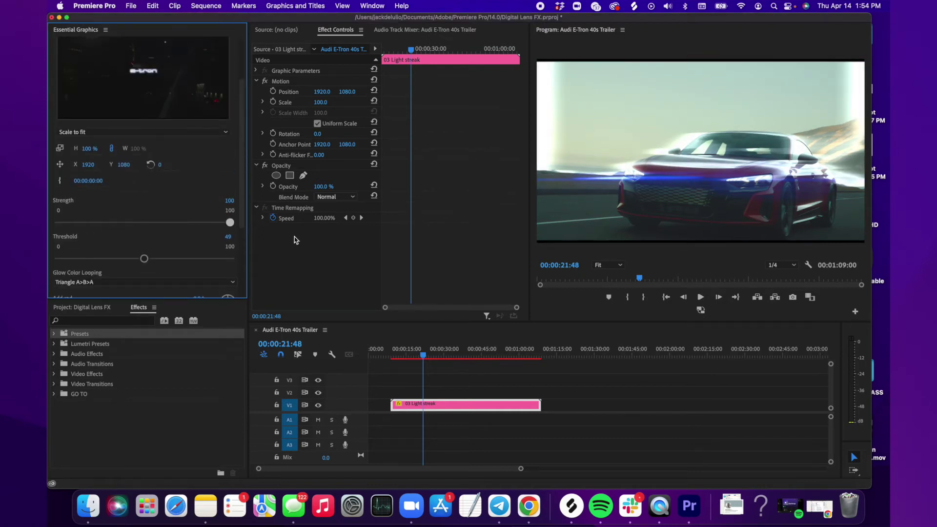
pyautogui.scroll(-3, 216, 251)
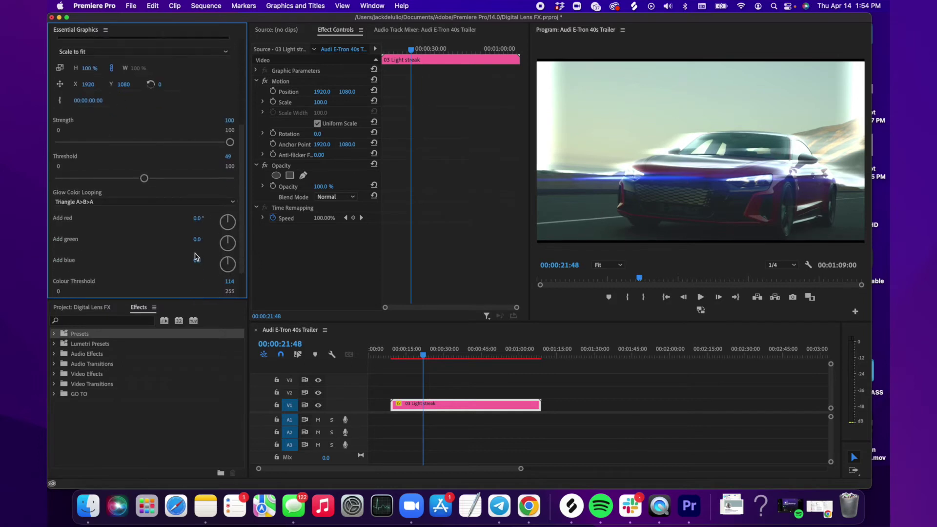
pyautogui.scroll(5, 126, 128)
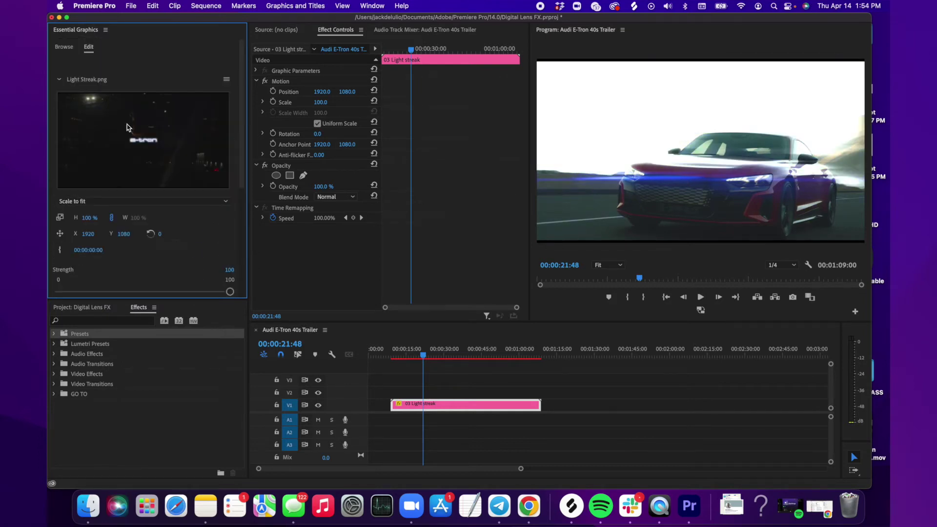
pyautogui.click(63, 47)
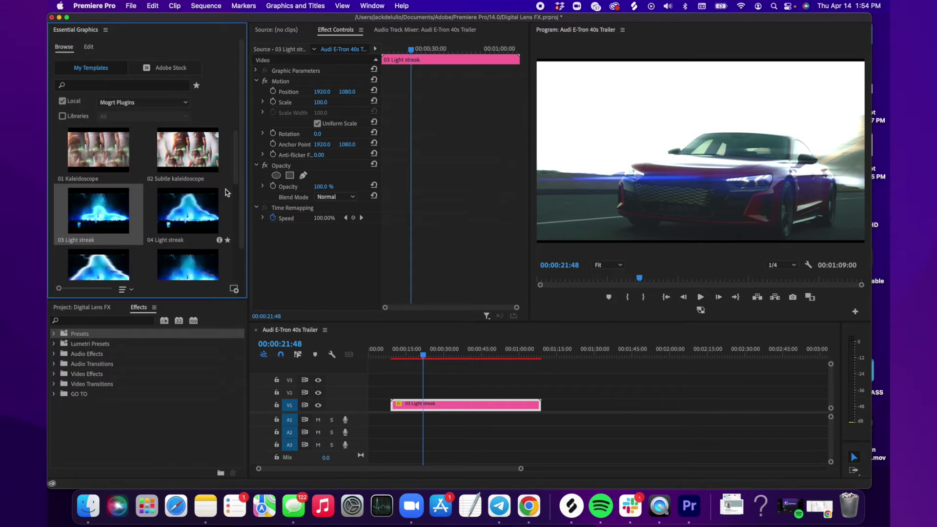
pyautogui.moveTo(543, 352); pyautogui.dragTo(565, 354)
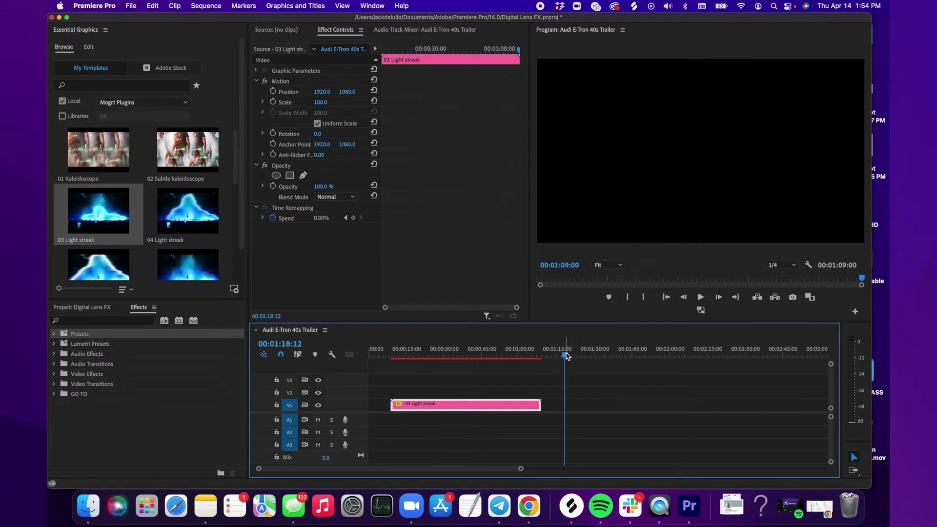
pyautogui.click(101, 209)
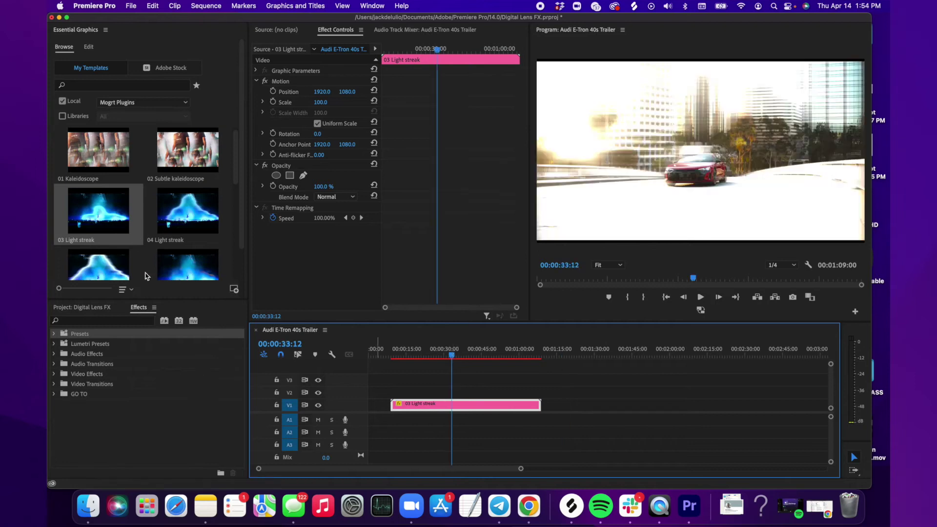
pyautogui.click(54, 334)
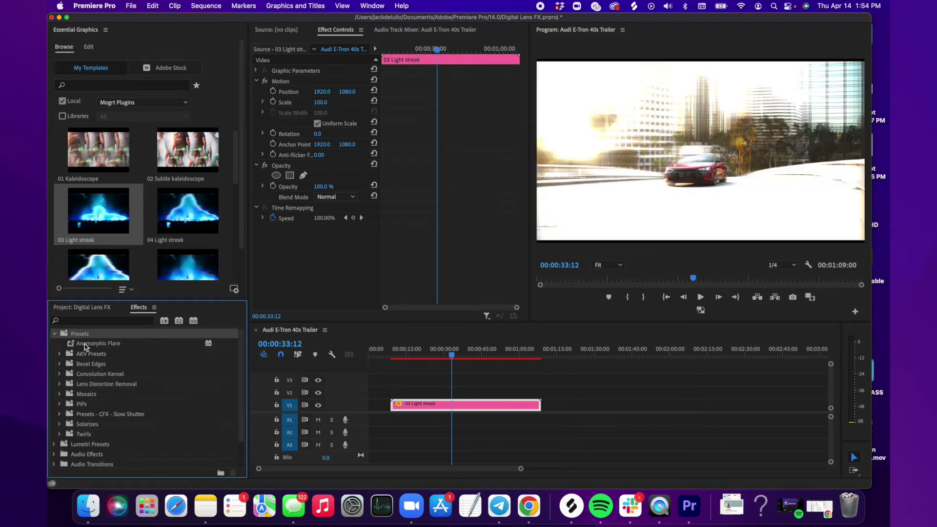
pyautogui.click(55, 334)
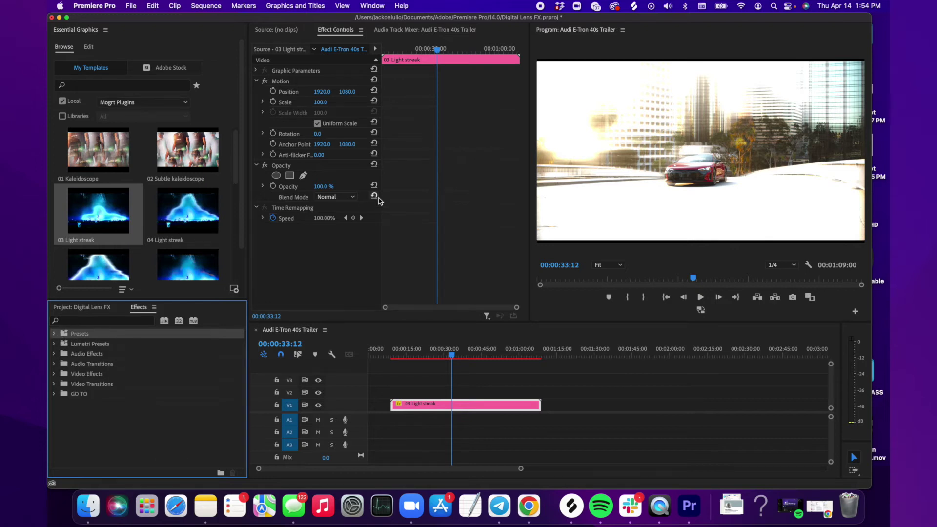
pyautogui.click(453, 354)
pyautogui.moveTo(453, 354); pyautogui.dragTo(430, 352)
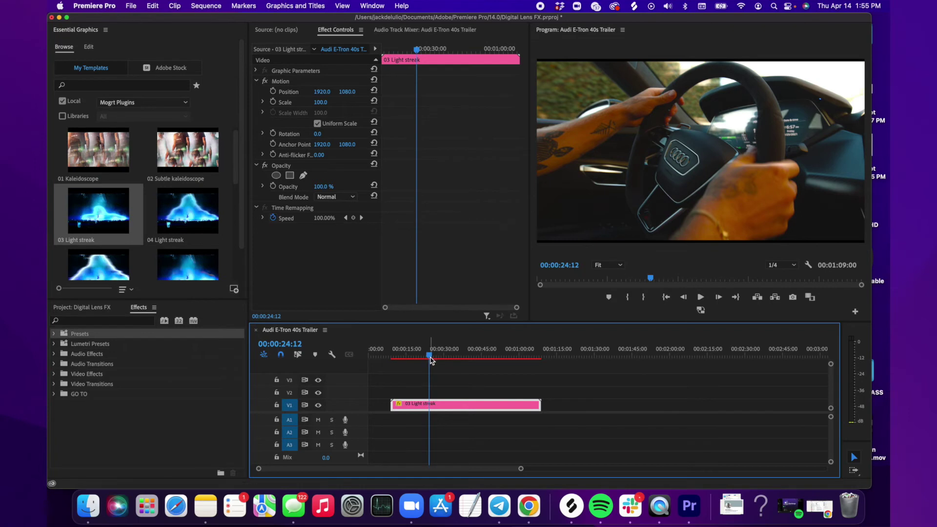
# Scrub the playhead to 00:00:29:48, where the red Audi drives away
pyautogui.click(431, 358)
pyautogui.moveTo(432, 358); pyautogui.dragTo(450, 359)
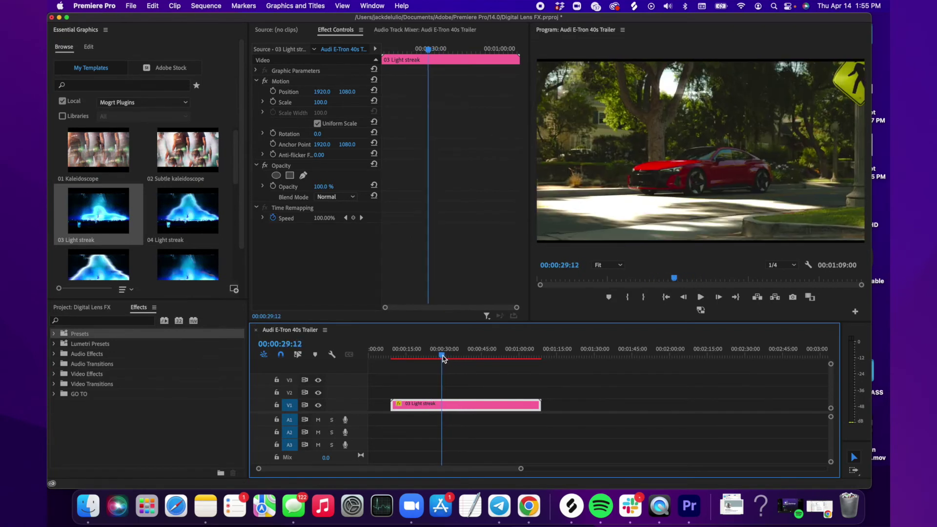
pyautogui.moveTo(450, 358); pyautogui.dragTo(445, 358)
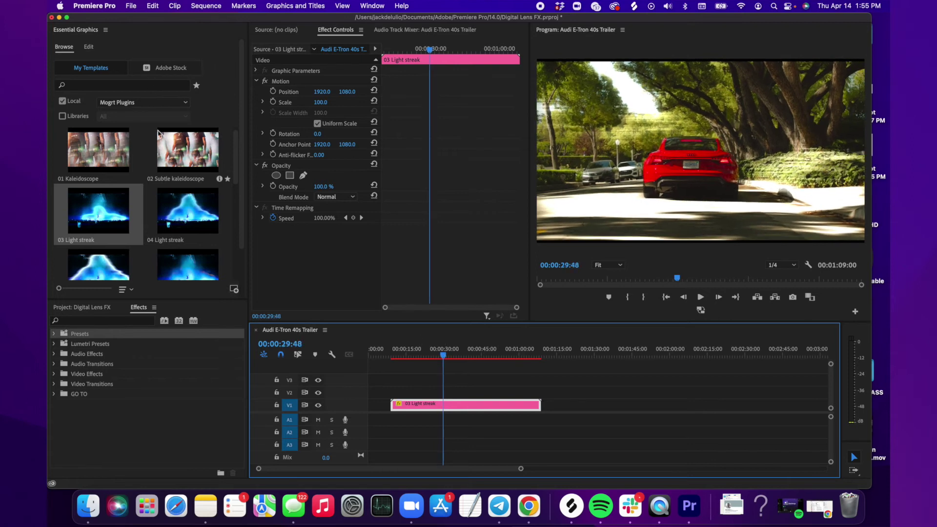
pyautogui.scroll(-3, 162, 172)
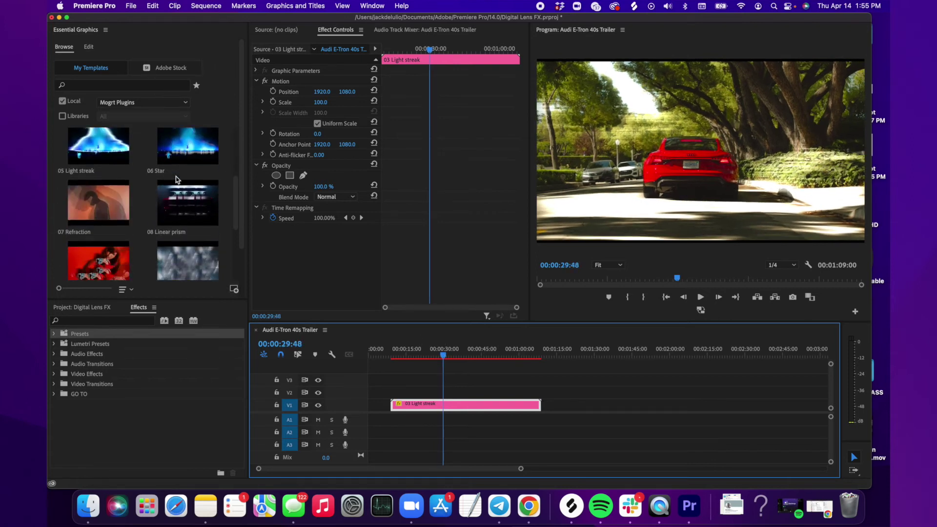
pyautogui.scroll(4, 132, 164)
pyautogui.moveTo(188, 154)
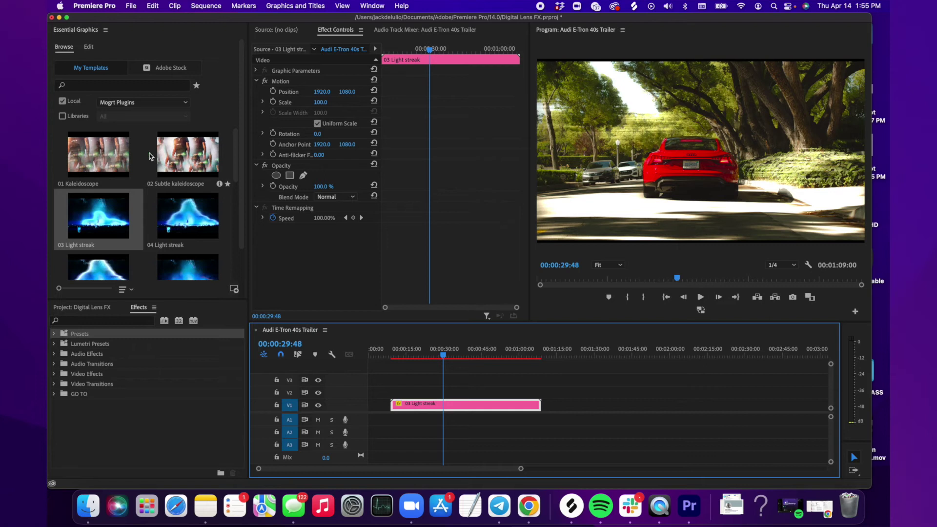
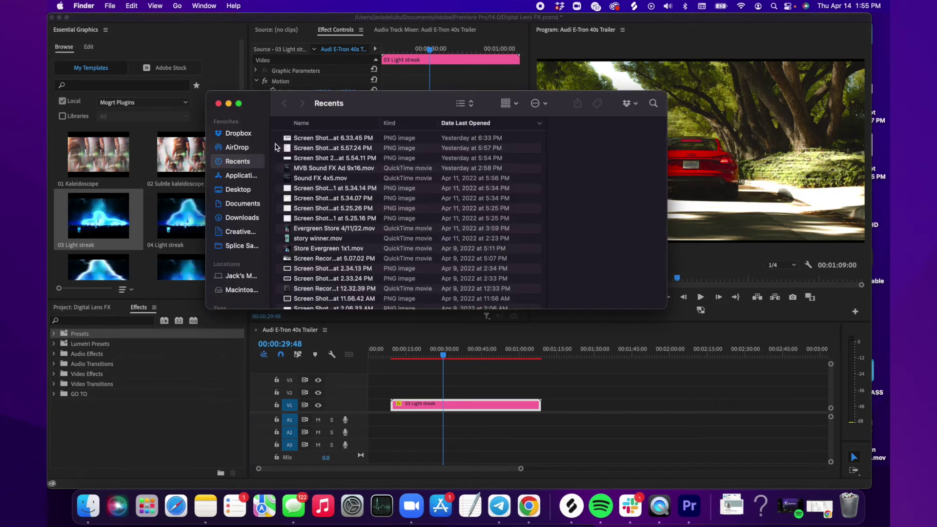
# Open the Desktop's CFX - DLFX folder and unzip the After Effects archive inside it
pyautogui.click(237, 188)
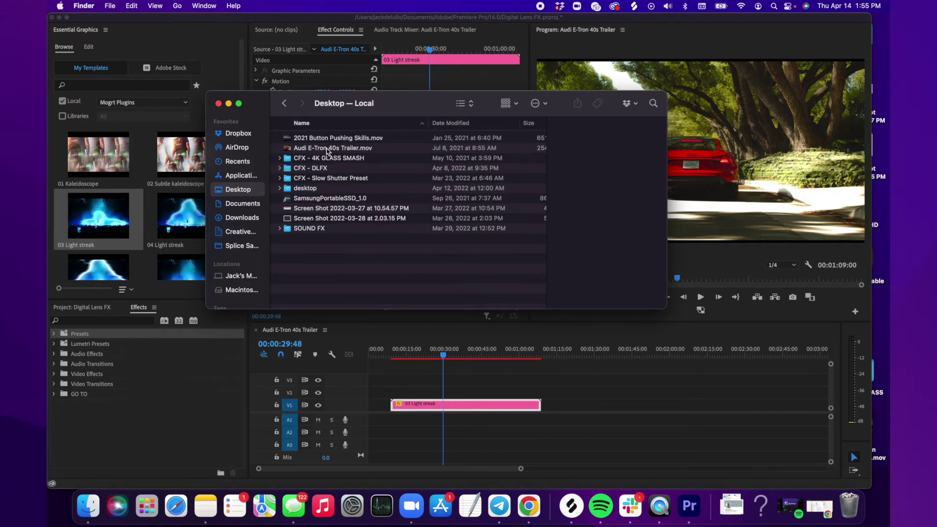
pyautogui.click(310, 168)
pyautogui.doubleClick(308, 168)
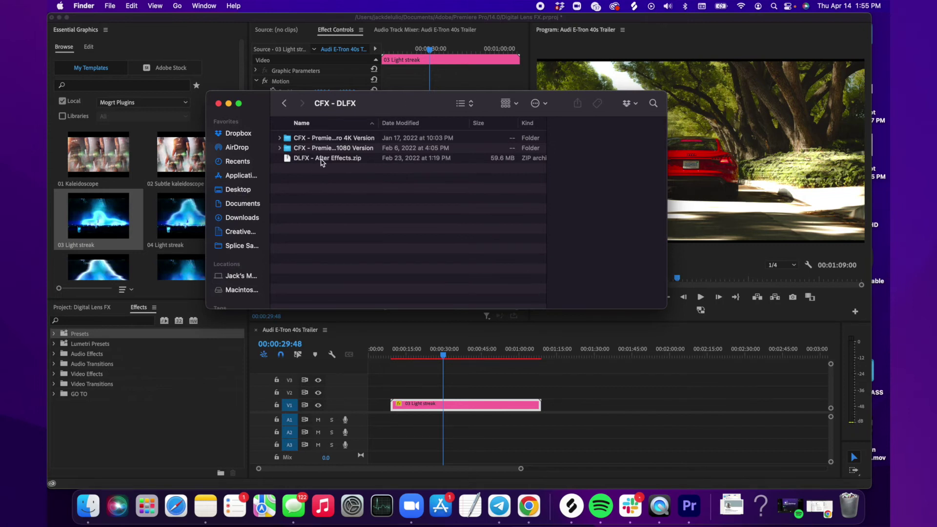
pyautogui.doubleClick(321, 158)
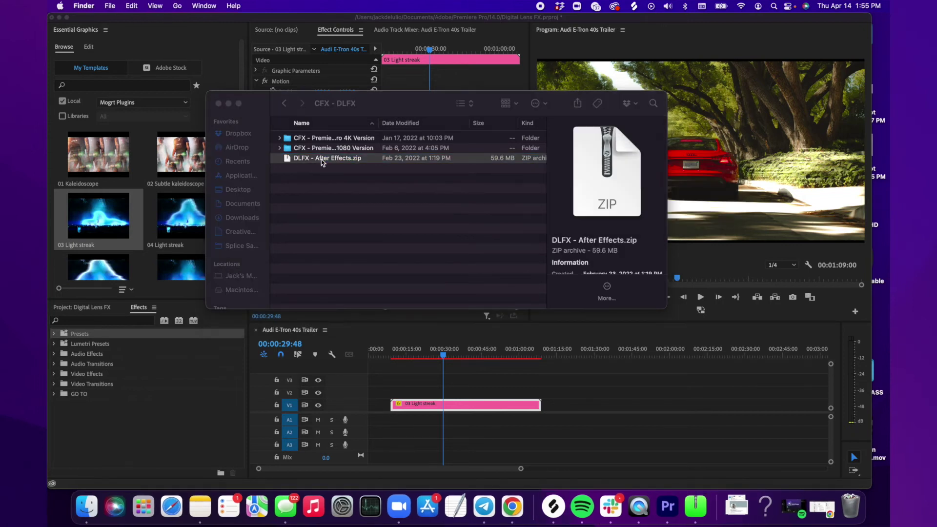
# Expand DLFX - After Effects and 00 - Tutorial, then Quick Look the tutorial video
pyautogui.click(280, 159)
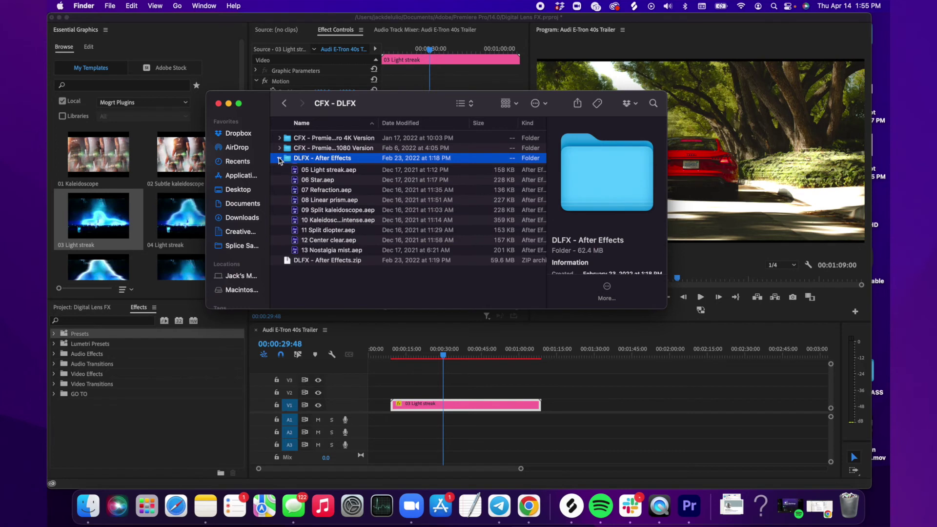
pyautogui.click(287, 168)
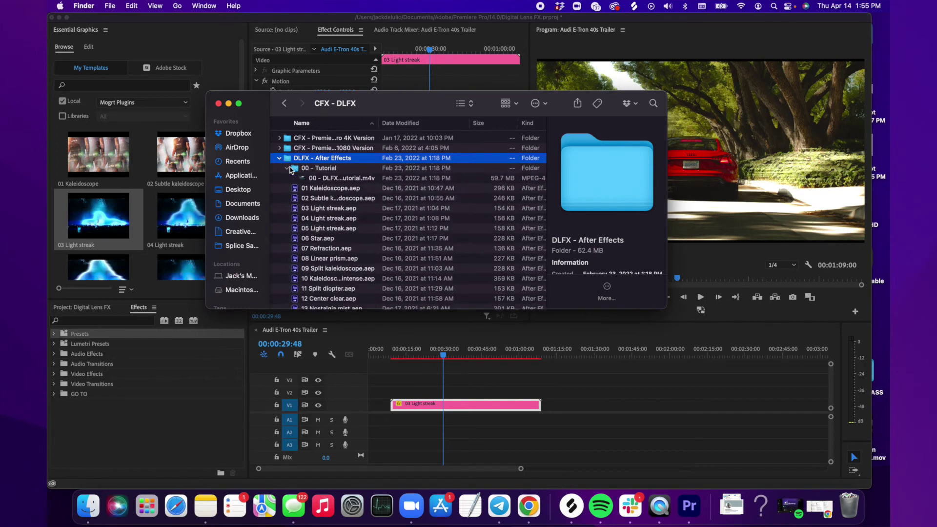
pyautogui.click(320, 179)
pyautogui.press('space')
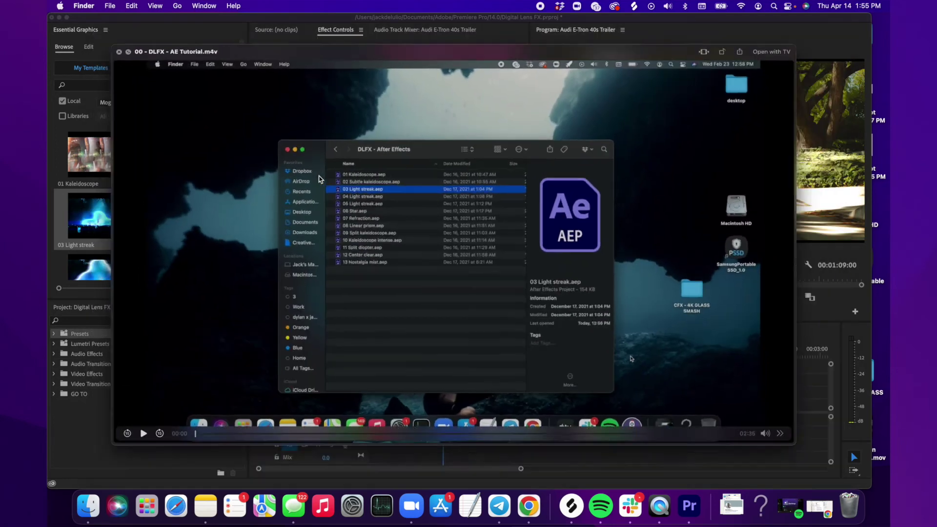
pyautogui.press('space')
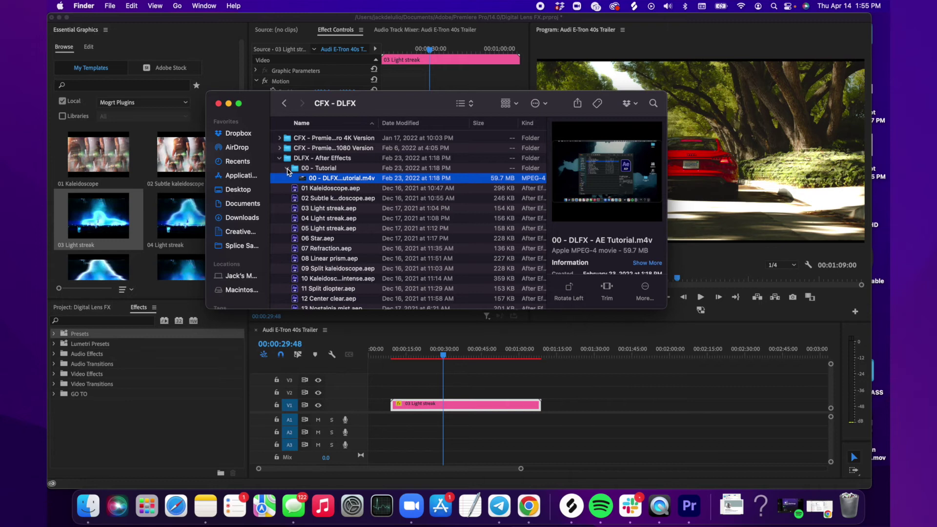
# Collapse 00 - Tutorial and browse the .aep projects, starting from 01 Kaleidoscope.aep
pyautogui.click(287, 168)
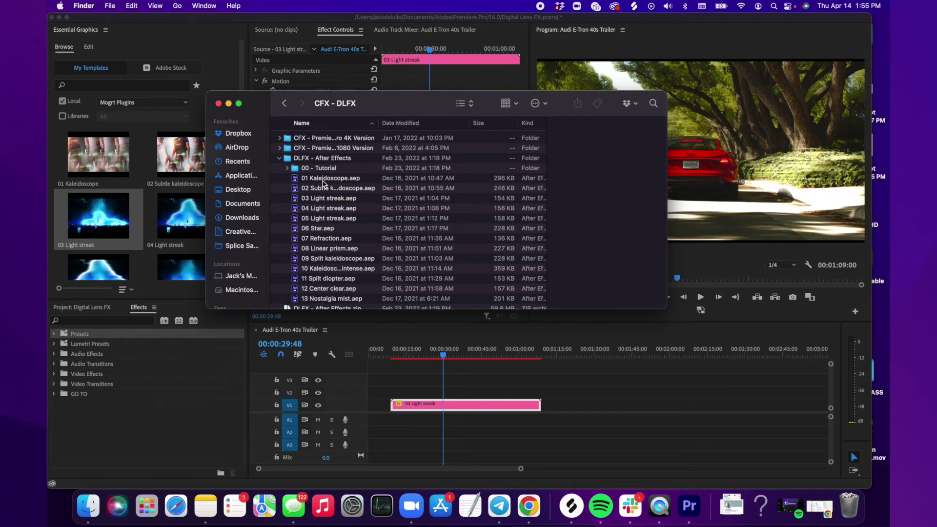
pyautogui.click(323, 179)
pyautogui.press('Down')
pyautogui.press('Down')
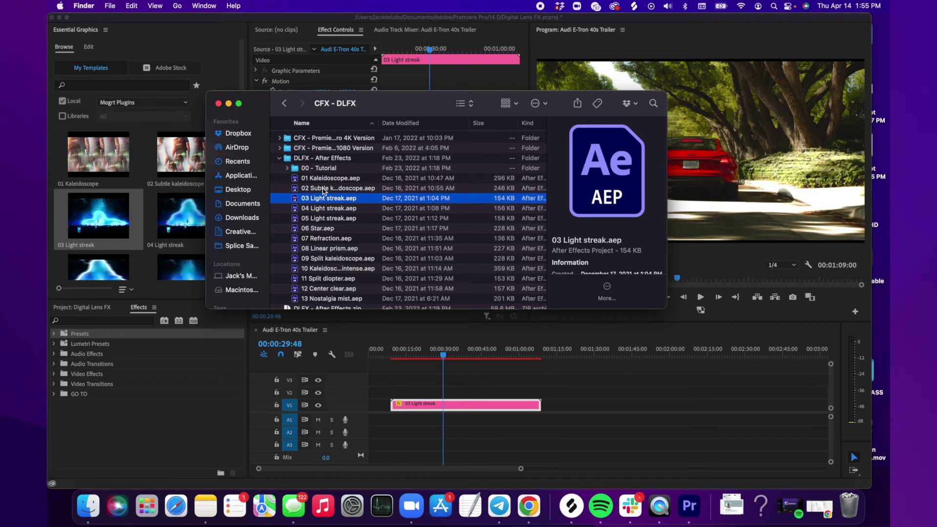
pyautogui.press('Down')
pyautogui.press('Down')
pyautogui.press('Up')
pyautogui.press('Up')
pyautogui.press('Up')
pyautogui.press('Up')
# Settle on 04 Light streak.aep, collapse DLFX - After Effects, and return to Premiere
pyautogui.press('Down')
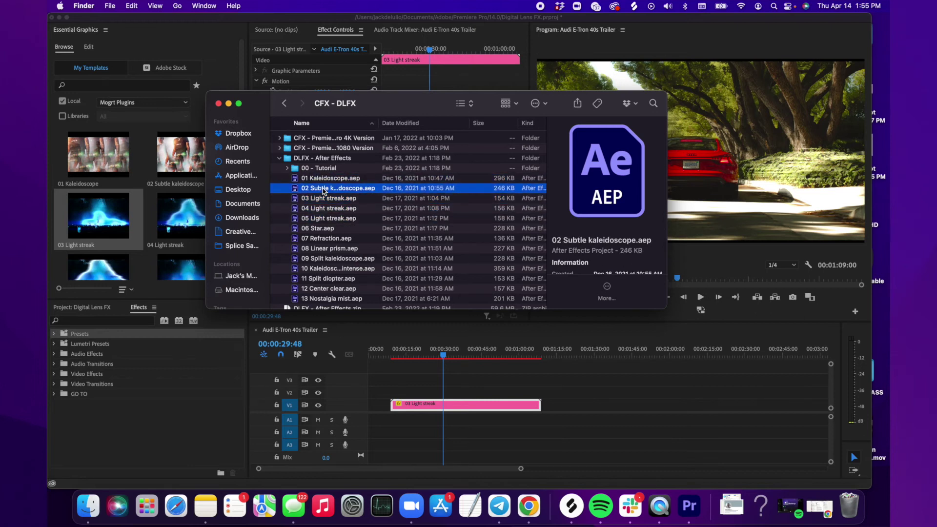
pyautogui.press('Down')
pyautogui.press('Down')
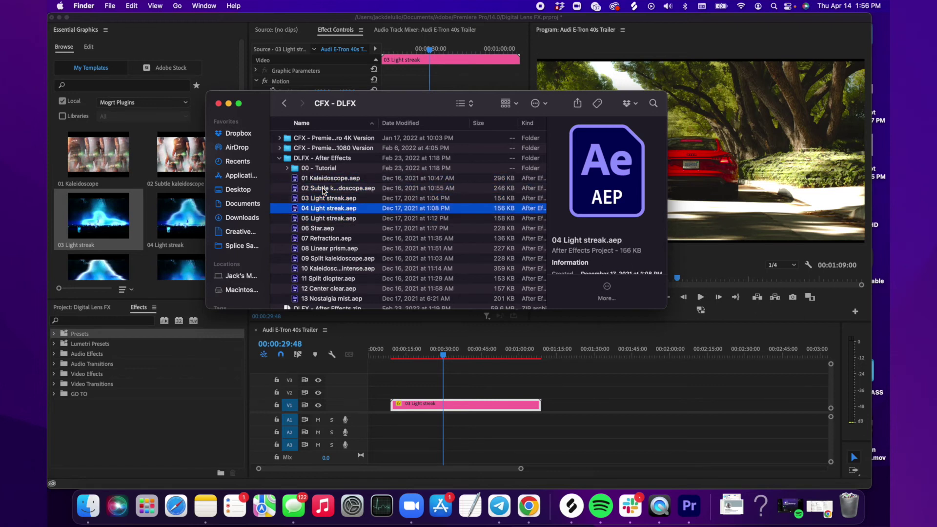
pyautogui.press('Up')
pyautogui.press('Up')
pyautogui.press('Up')
pyautogui.press('Down')
pyautogui.press('Down')
pyautogui.press('Down')
pyautogui.press('Down')
pyautogui.press('Down')
pyautogui.press('Down')
pyautogui.press('Down')
pyautogui.press('Down')
pyautogui.press('Down')
pyautogui.press('Down')
pyautogui.press('Down')
pyautogui.press('Down')
pyautogui.press('Up')
pyautogui.press('Up')
pyautogui.press('Up')
pyautogui.press('Up')
pyautogui.press('Up')
pyautogui.press('Up')
pyautogui.press('Up')
pyautogui.press('Up')
pyautogui.press('Up')
pyautogui.click(282, 159)
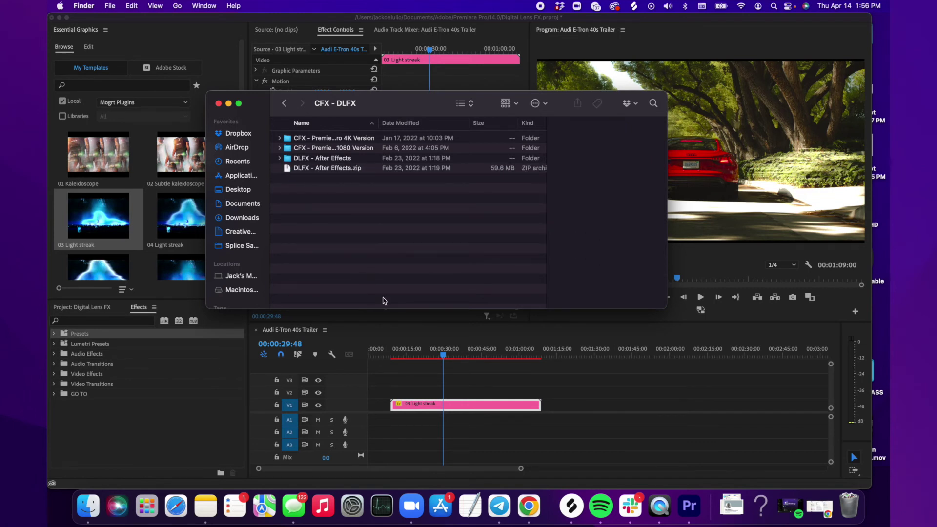
pyautogui.click(434, 383)
# Scrub the Audi E-Tron trailer forward to a dark tunnel shot, then back to the red car shot
pyautogui.moveTo(442, 359); pyautogui.dragTo(476, 355)
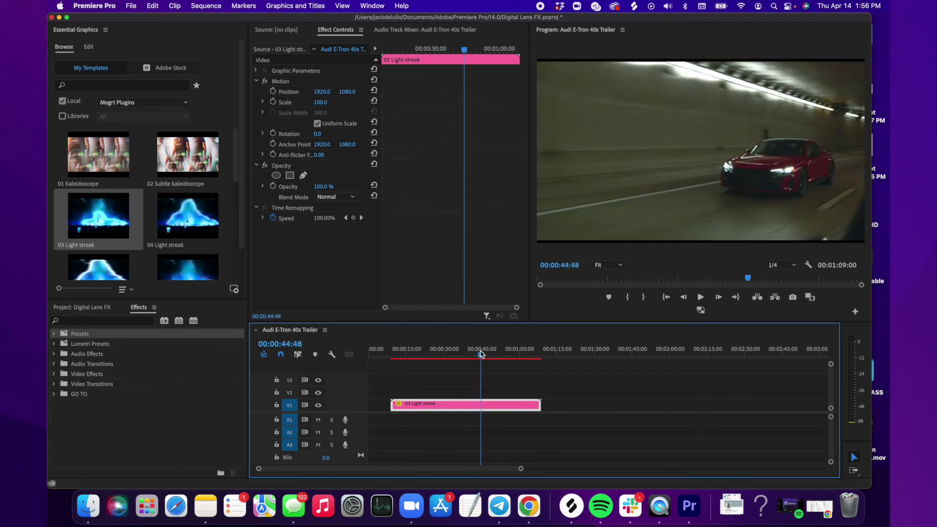
pyautogui.moveTo(474, 355); pyautogui.dragTo(487, 354)
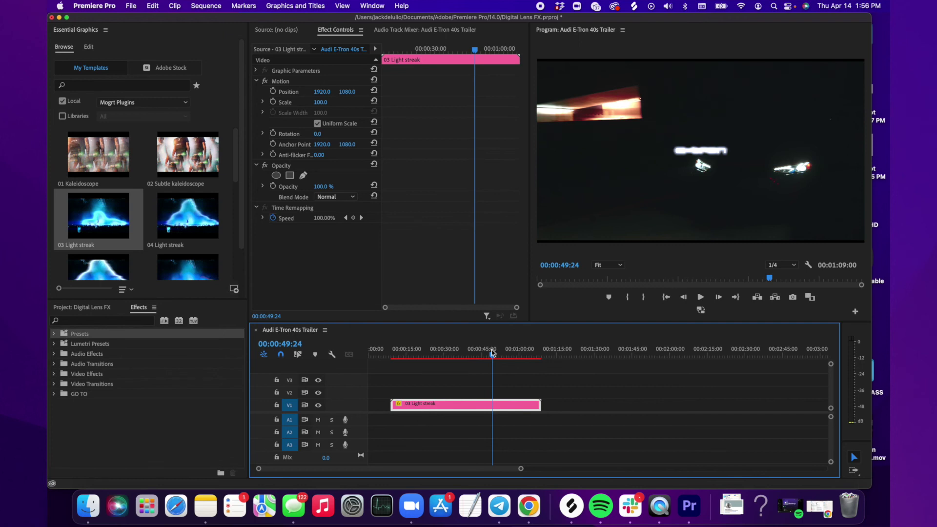
pyautogui.moveTo(491, 357)
pyautogui.mouseDown()
pyautogui.moveTo(414, 357)
pyautogui.moveTo(425, 358)
pyautogui.mouseUp()
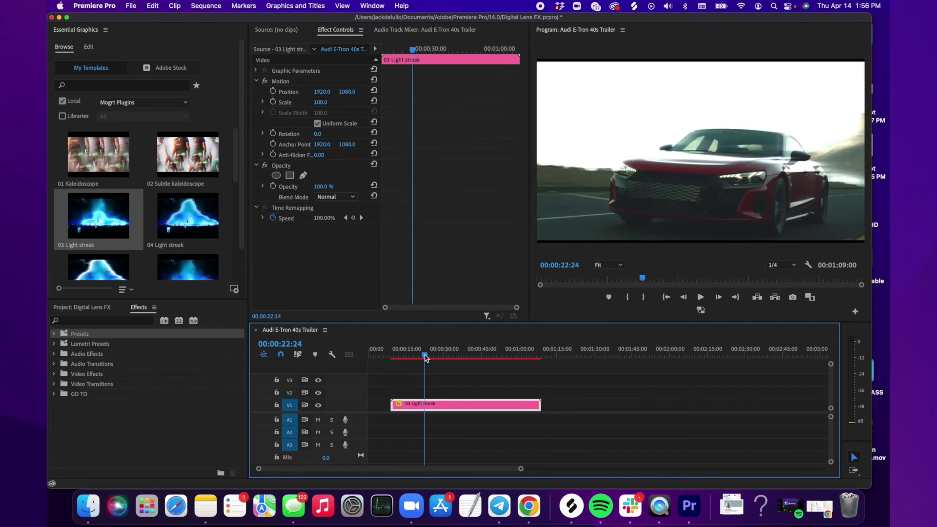